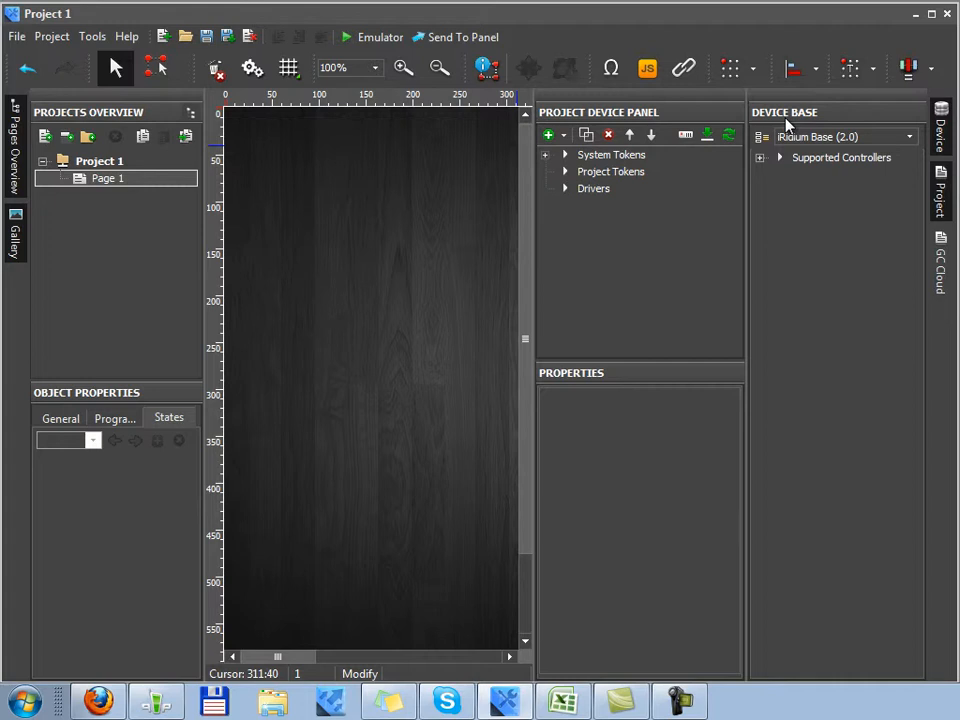
Examine the available device databases and the supported controllers in iRidium Base (2.0), including AV & Custom Systems and EPSNET (UDP)
left_click(910, 137)
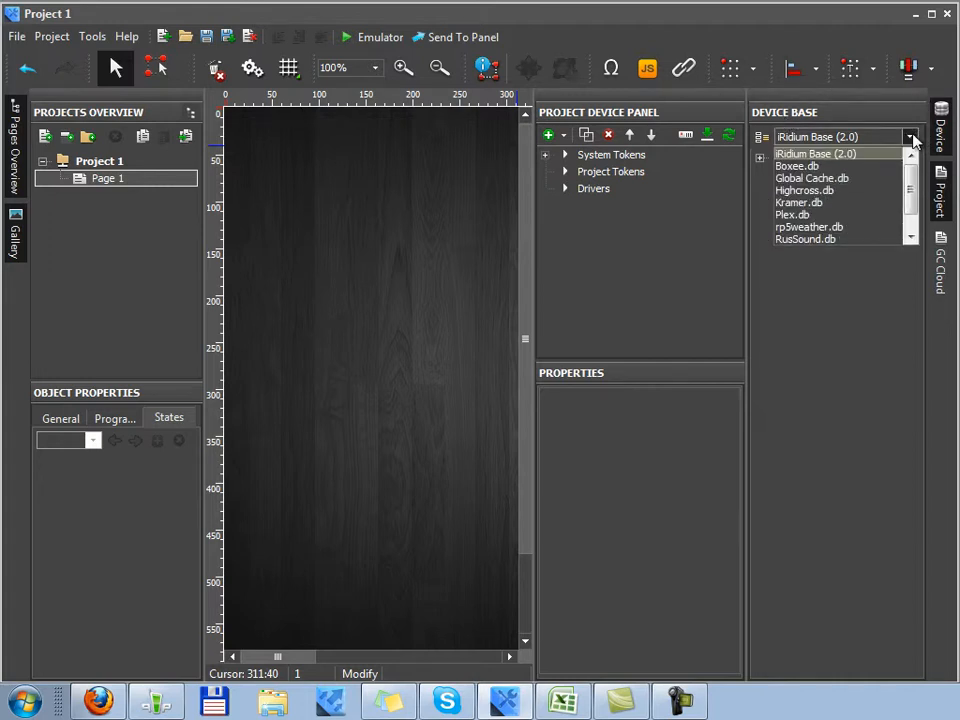
mouse_move(917, 165)
left_mouse_down()
mouse_move(912, 238)
mouse_move(913, 152)
left_mouse_up()
left_click(866, 154)
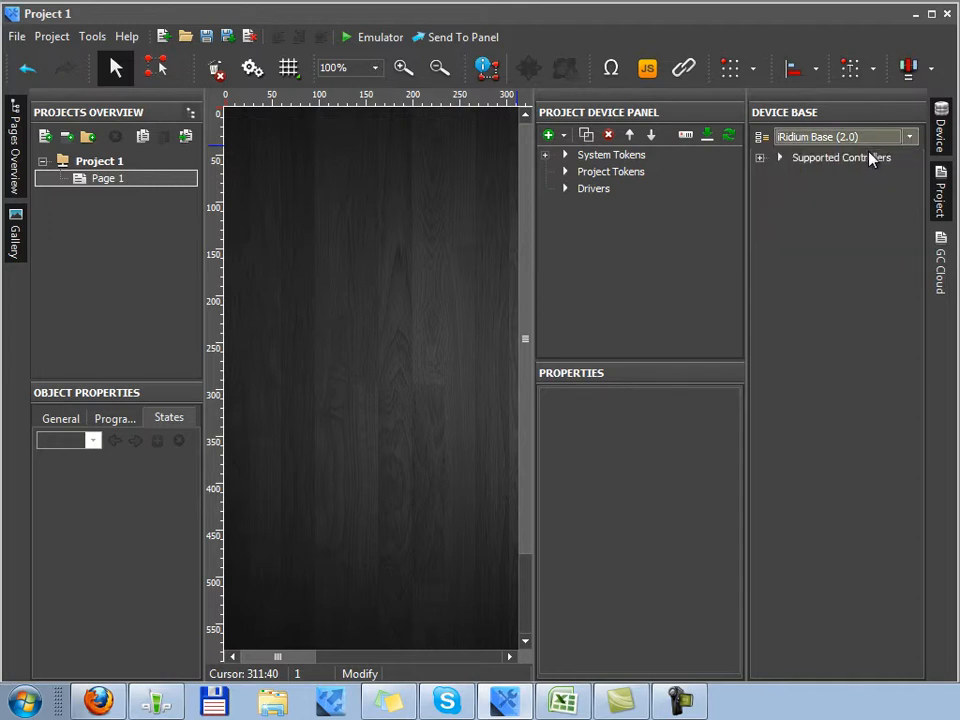
double_click(866, 164)
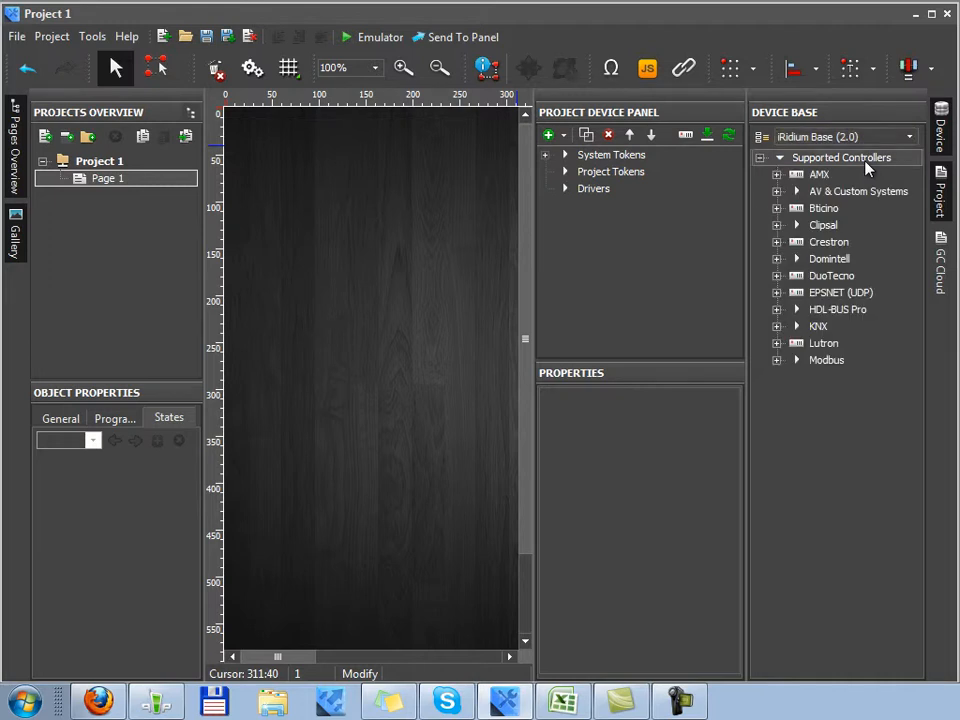
left_click_drag(899, 433, 755, 178)
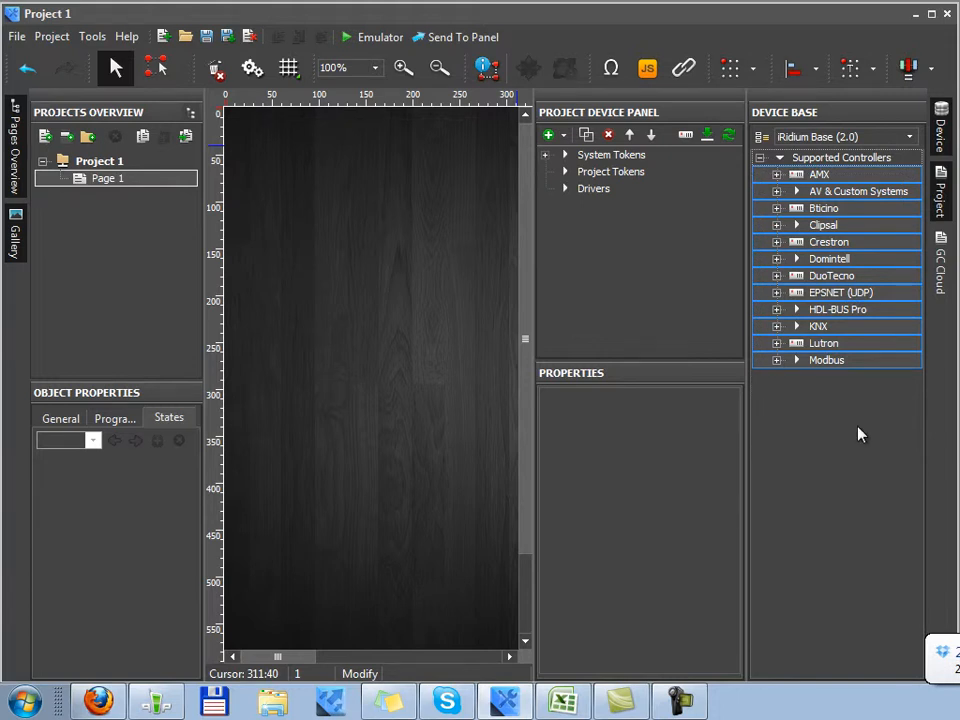
left_click(843, 176)
double_click(847, 192)
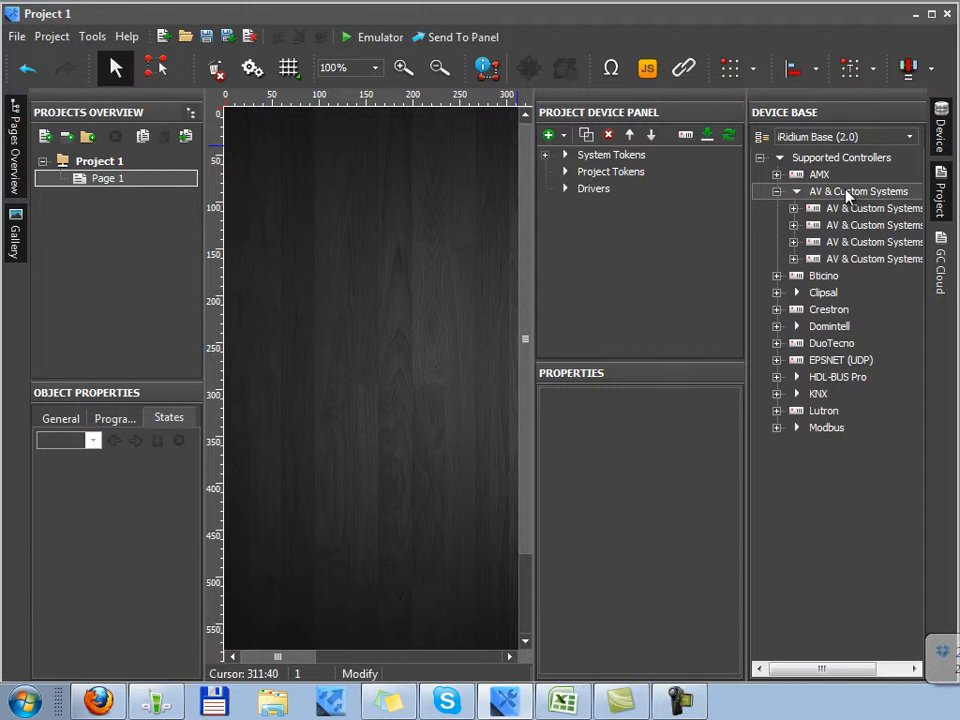
double_click(847, 193)
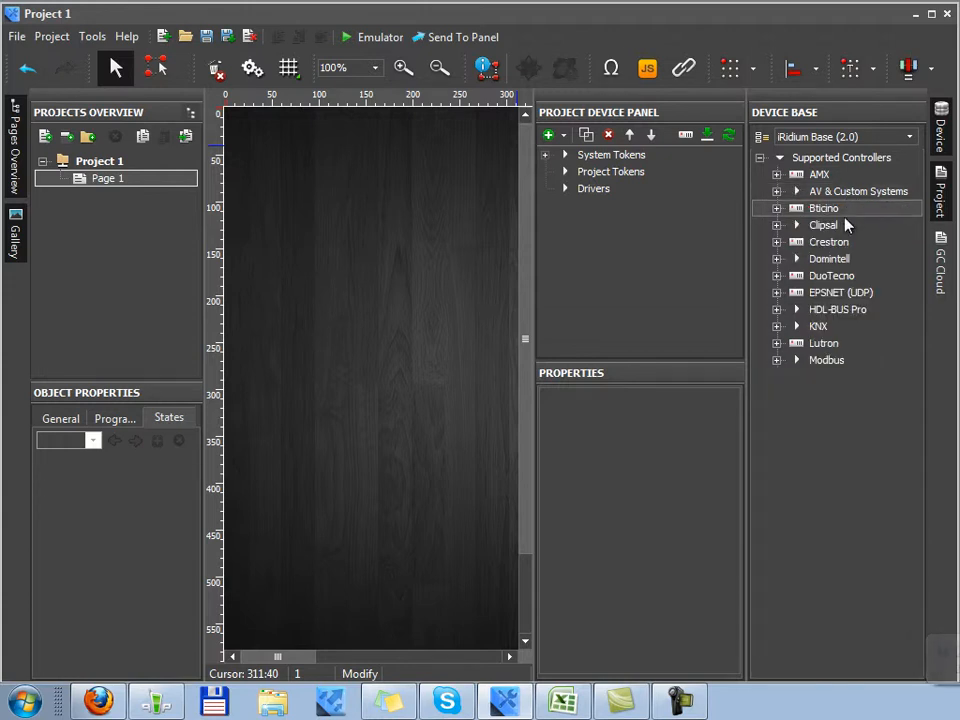
double_click(864, 294)
double_click(864, 294)
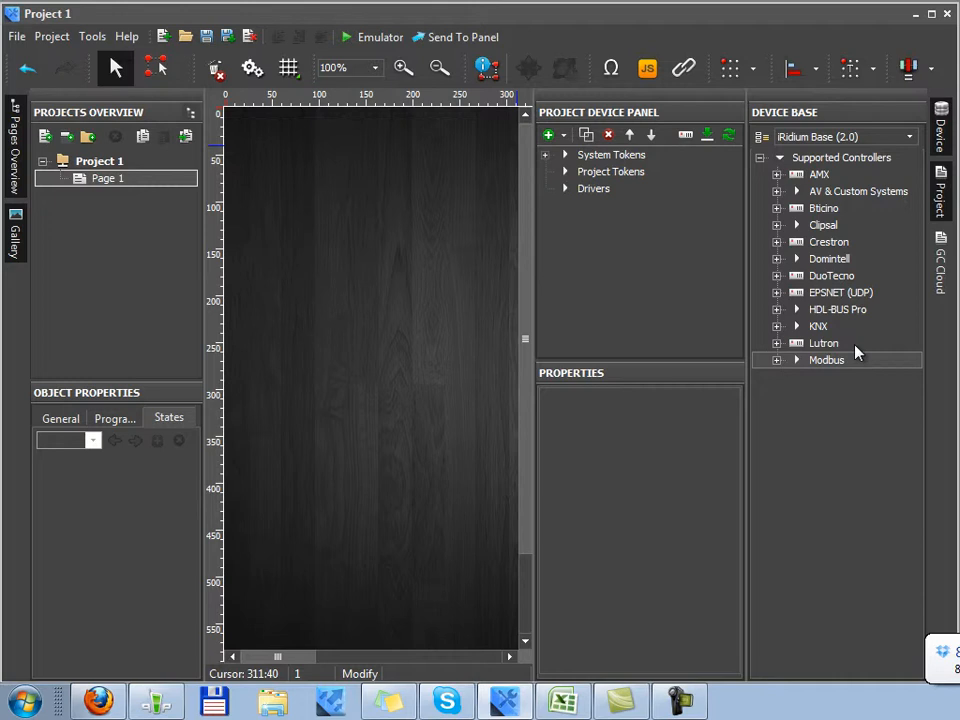
Add the KNX (IP Interface/IP Router) driver from the device base to the project's drivers
double_click(859, 329)
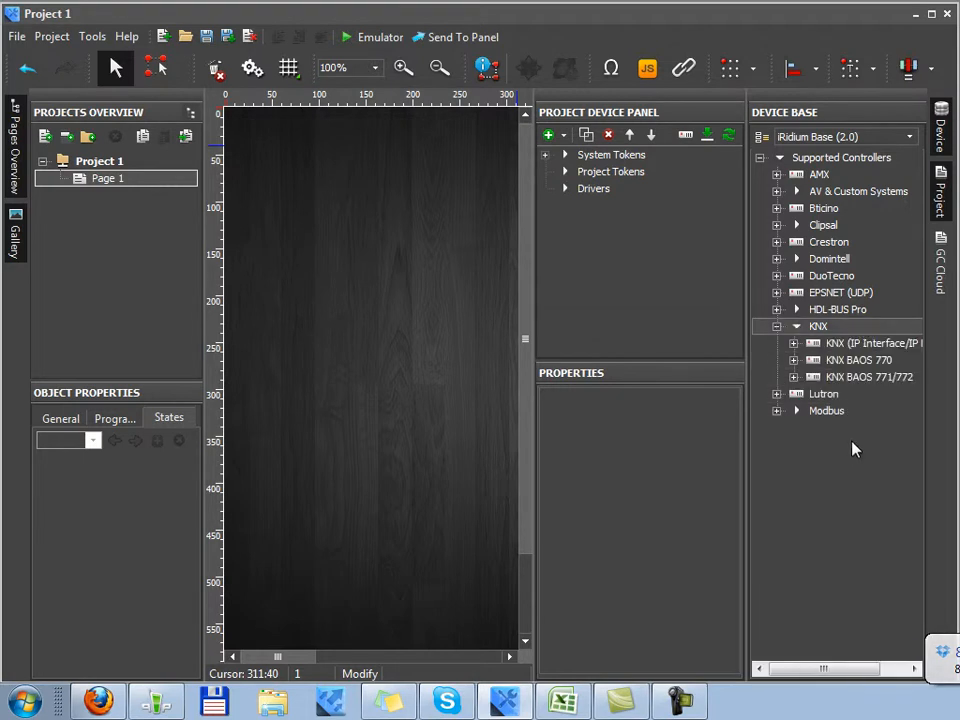
left_click(875, 343)
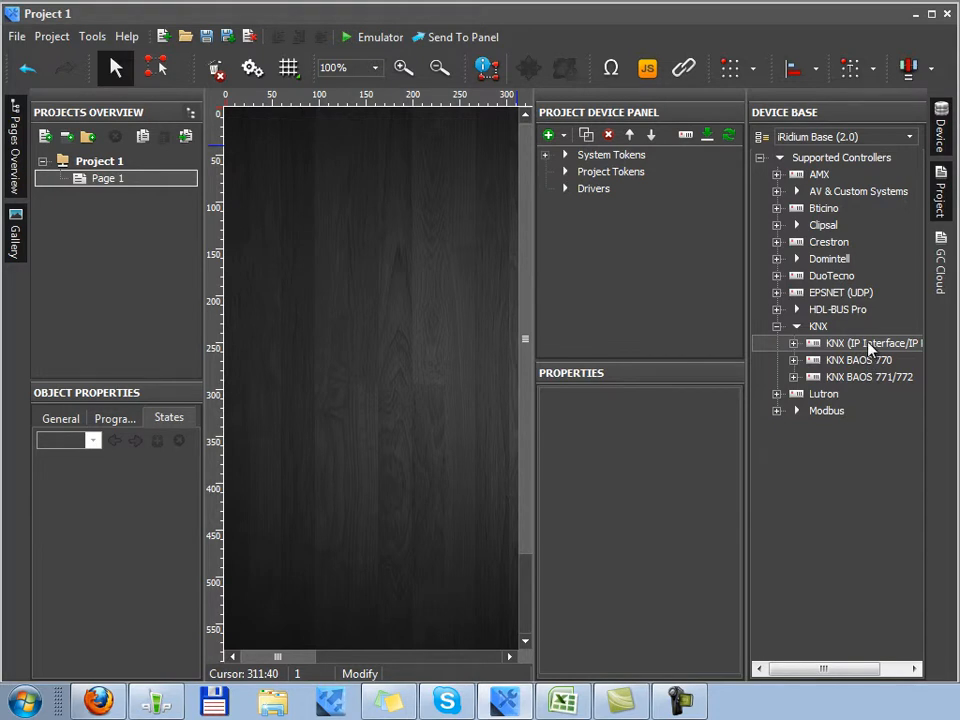
left_click_drag(870, 346, 663, 298)
mouse_move(612, 250)
left_mouse_down()
mouse_move(593, 240)
mouse_move(596, 248)
left_mouse_up()
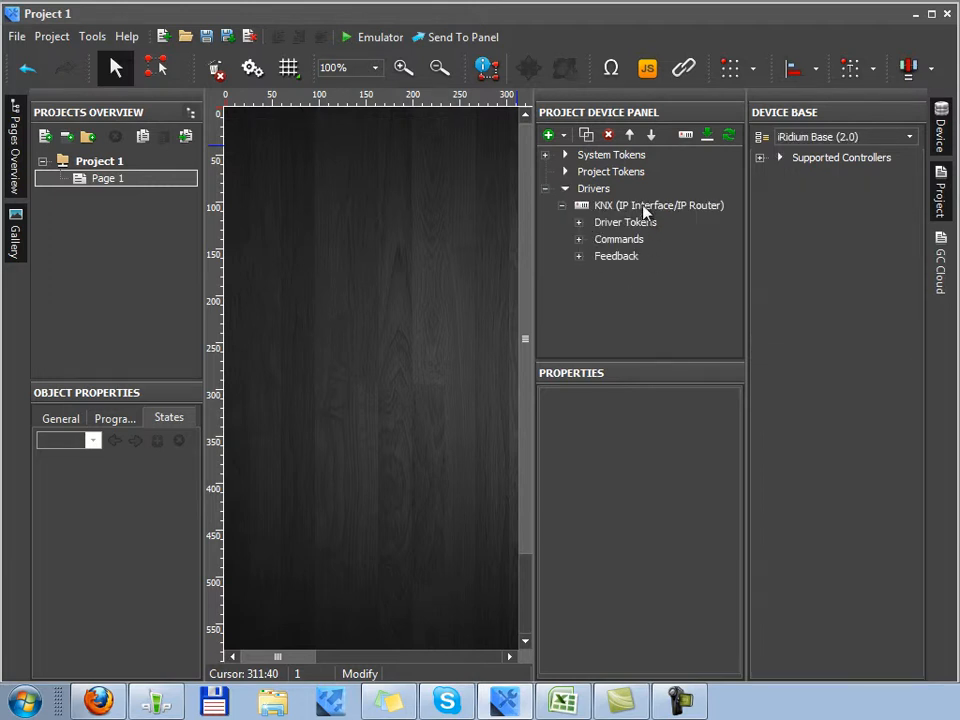
Rename the KNX (IP Interface/IP Router) driver in the project as KNX 1
left_click(646, 192)
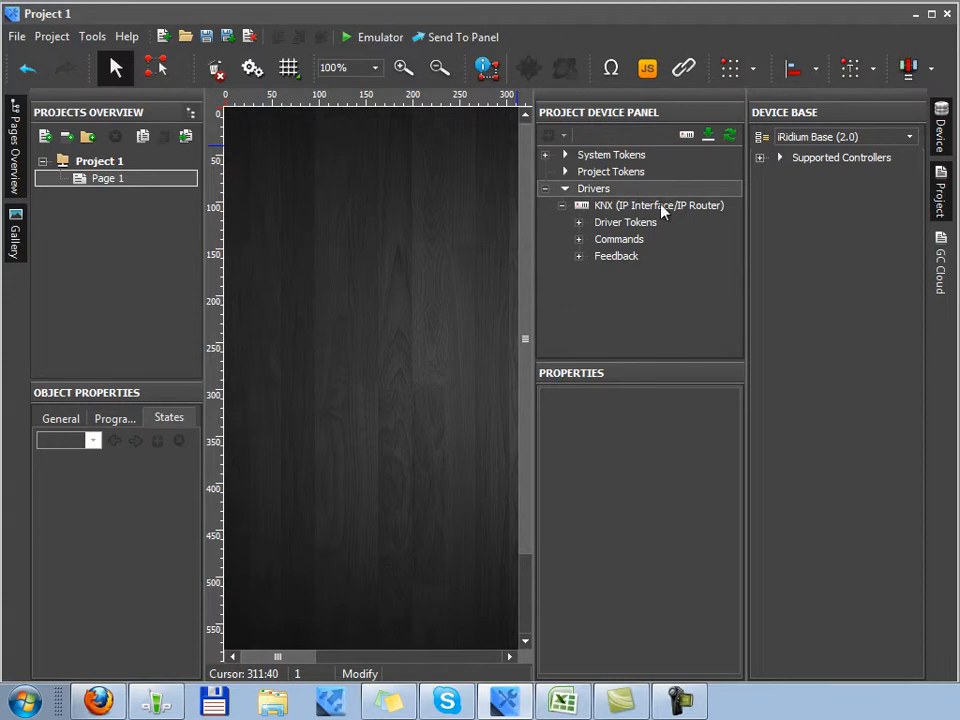
left_click(661, 207)
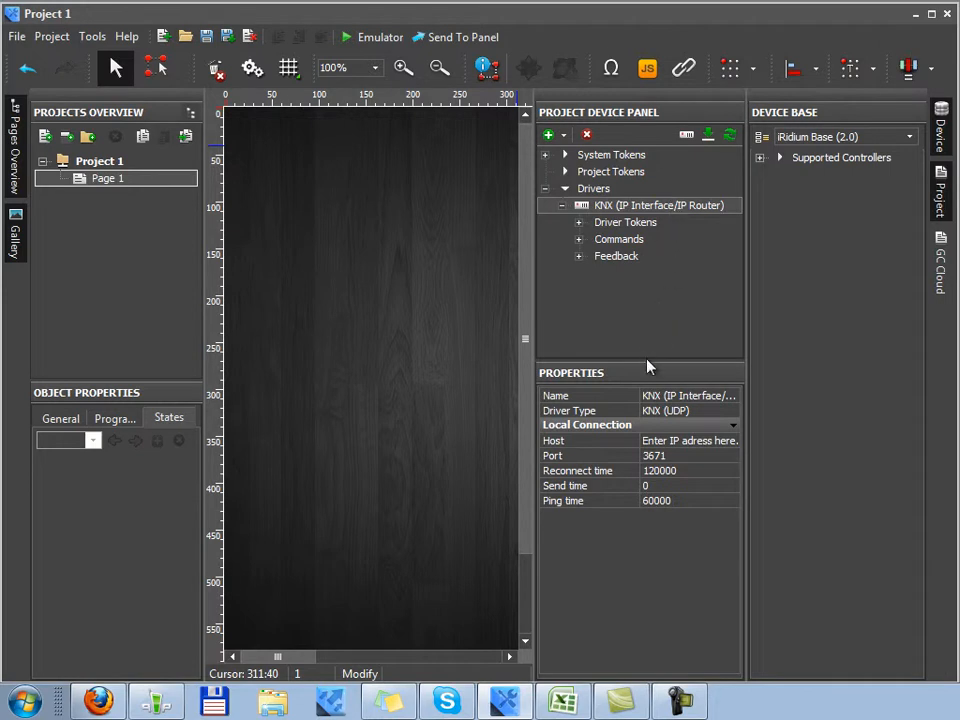
left_click_drag(649, 361, 649, 386)
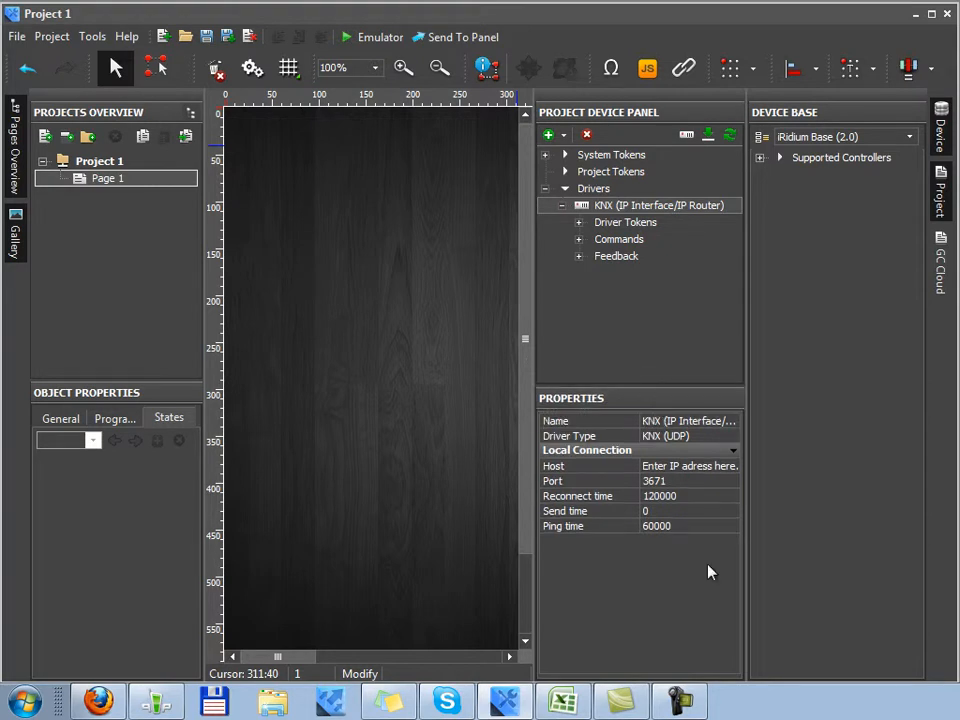
left_click(581, 427)
left_click(711, 421)
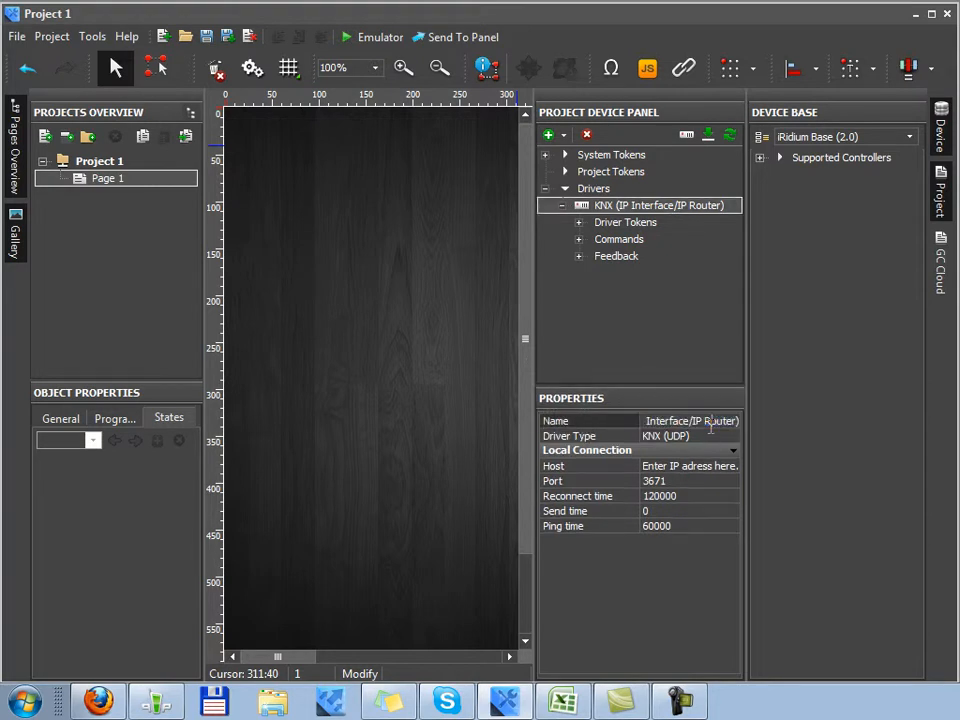
key("ctrl+a")
type("KNX ")
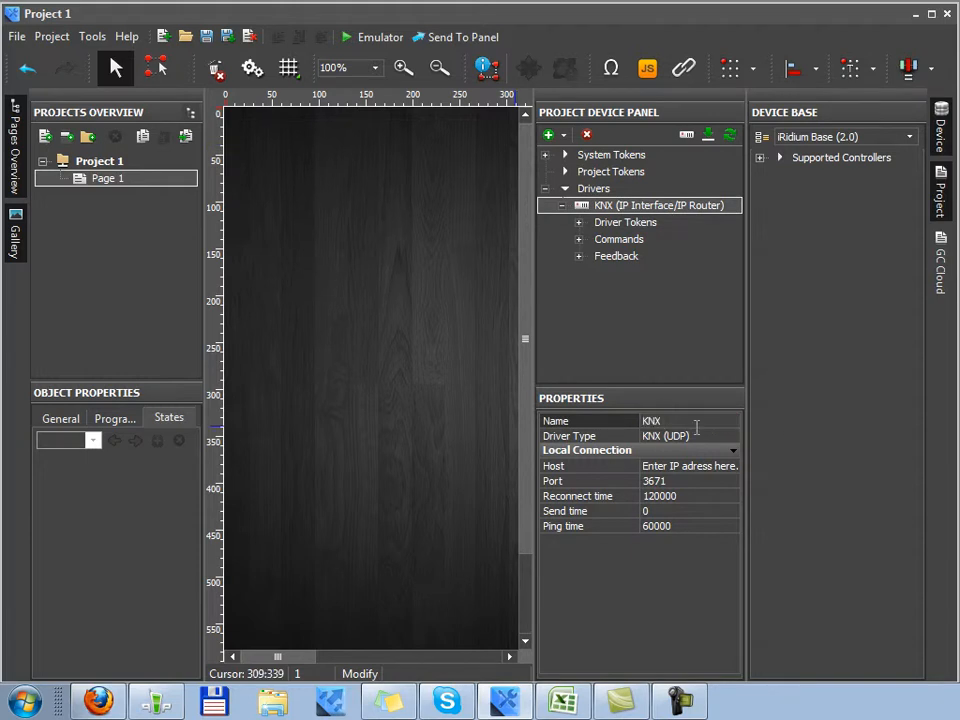
type("1")
key("Return")
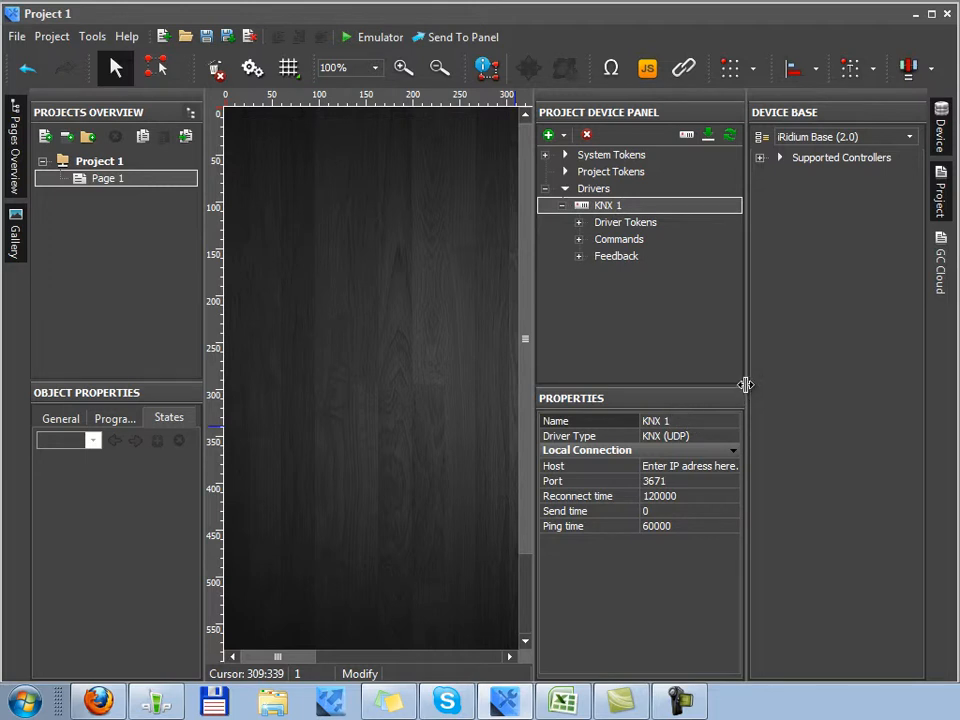
Set the KNX 1 driver's host to 192.168.0.22 and go through its port, reconnect, send and ping time settings
left_click(664, 466)
type("192.168.0.22")
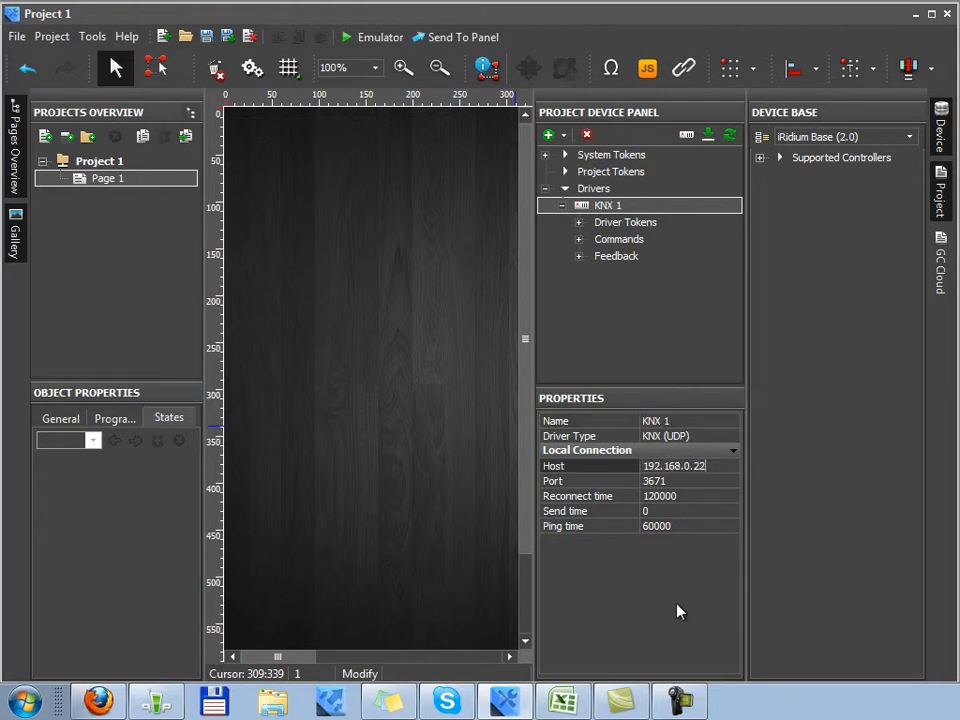
left_click(730, 480)
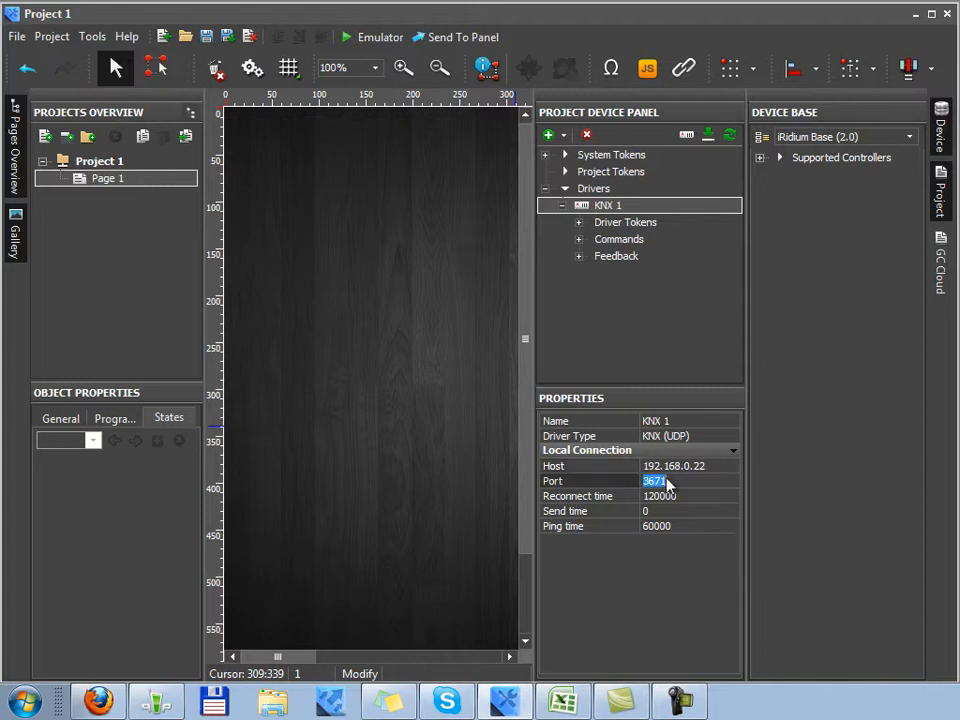
left_click(711, 495)
left_click(709, 512)
left_click(708, 526)
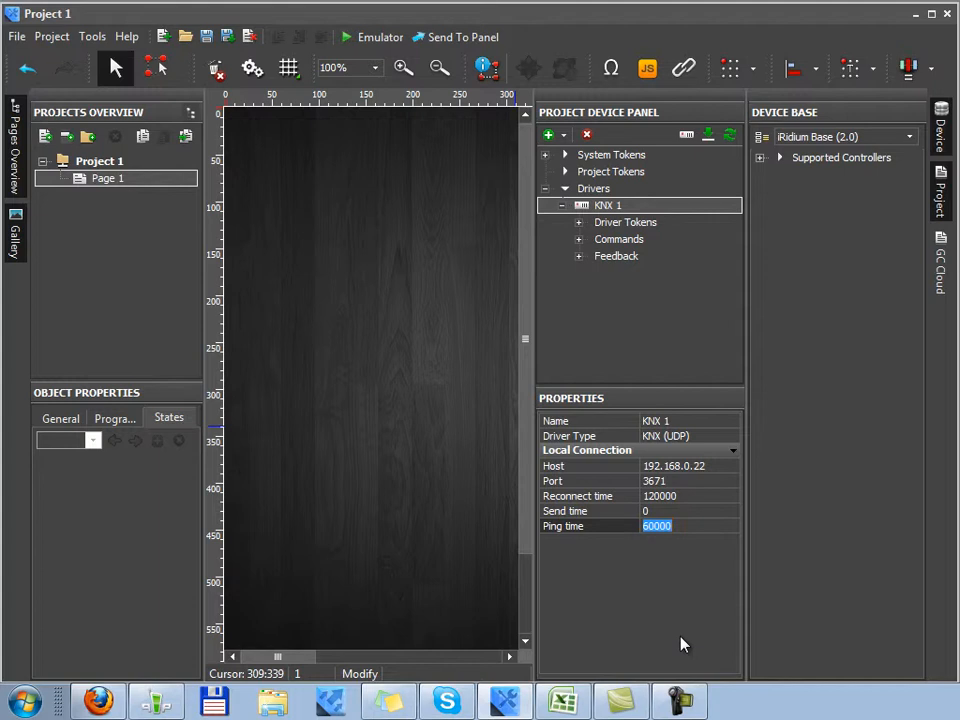
Expand the KNX 1 driver tokens and examine each one from Online to HostPort
left_click(657, 209)
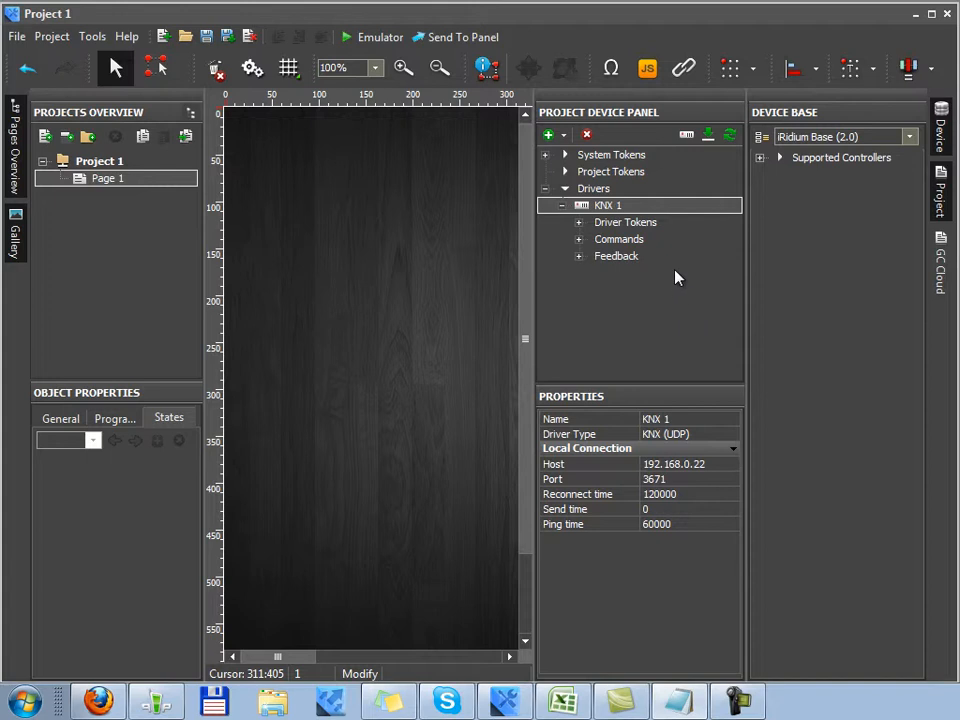
double_click(676, 228)
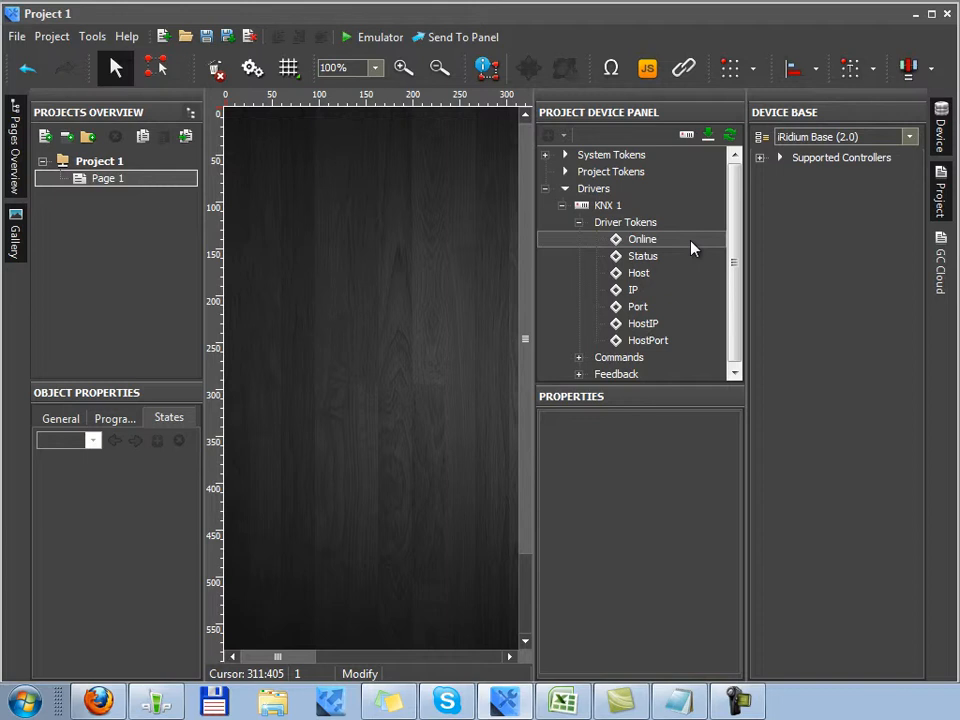
key("Down")
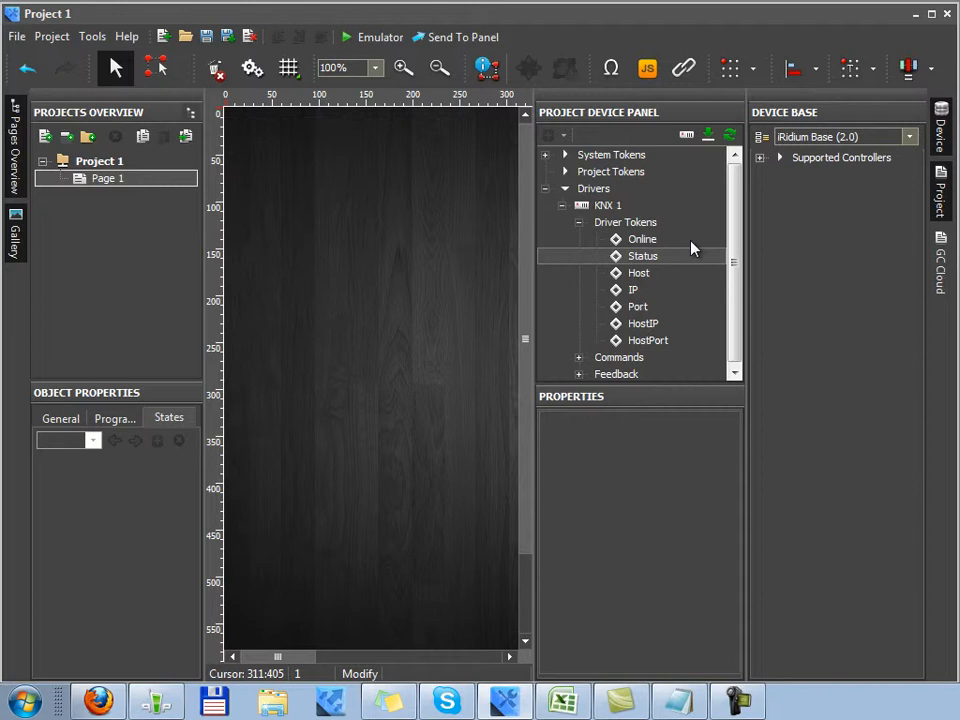
key("Down")
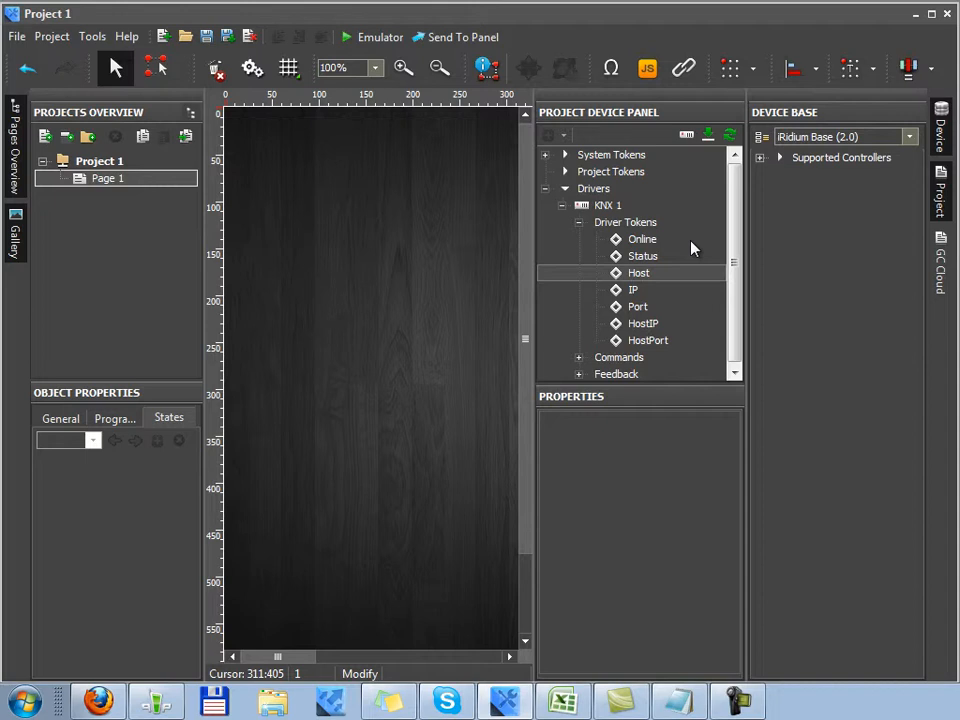
key("Down")
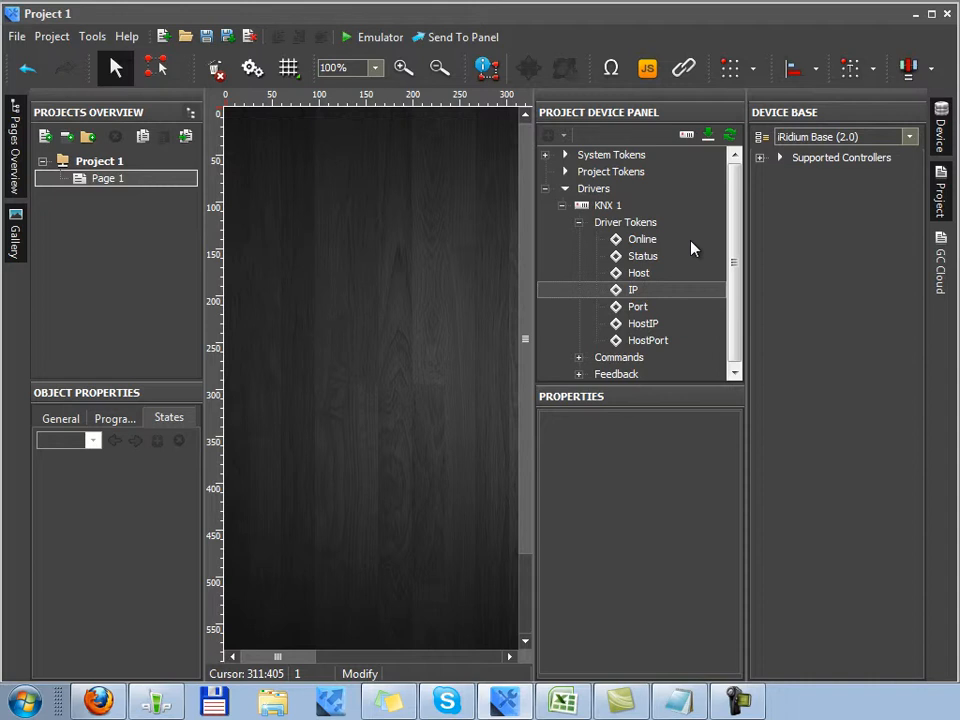
key("Down")
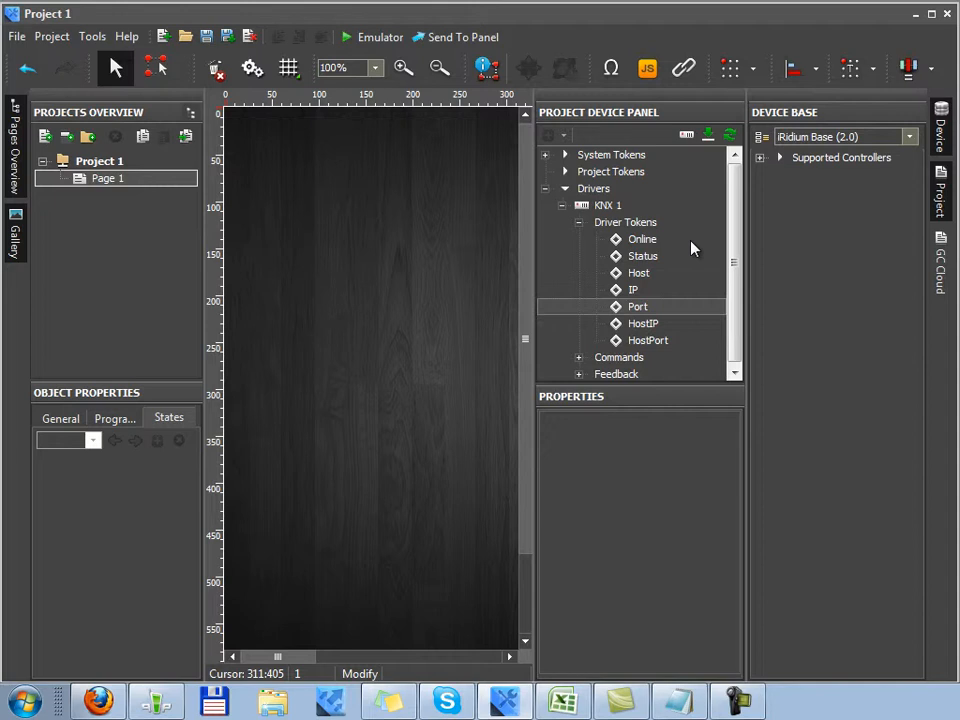
key("Down")
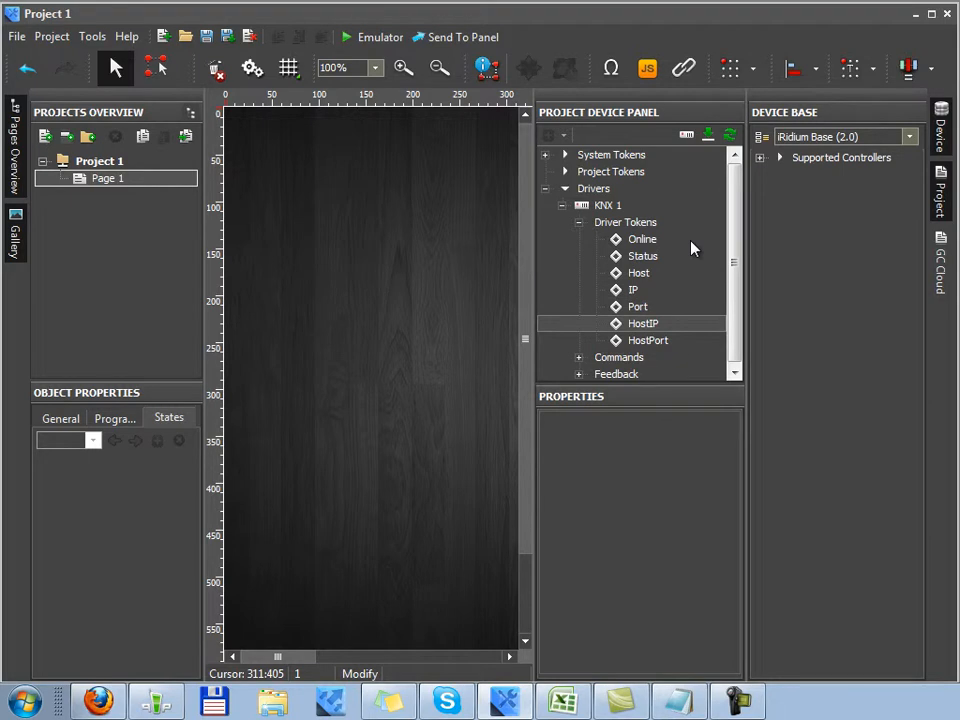
key("Down")
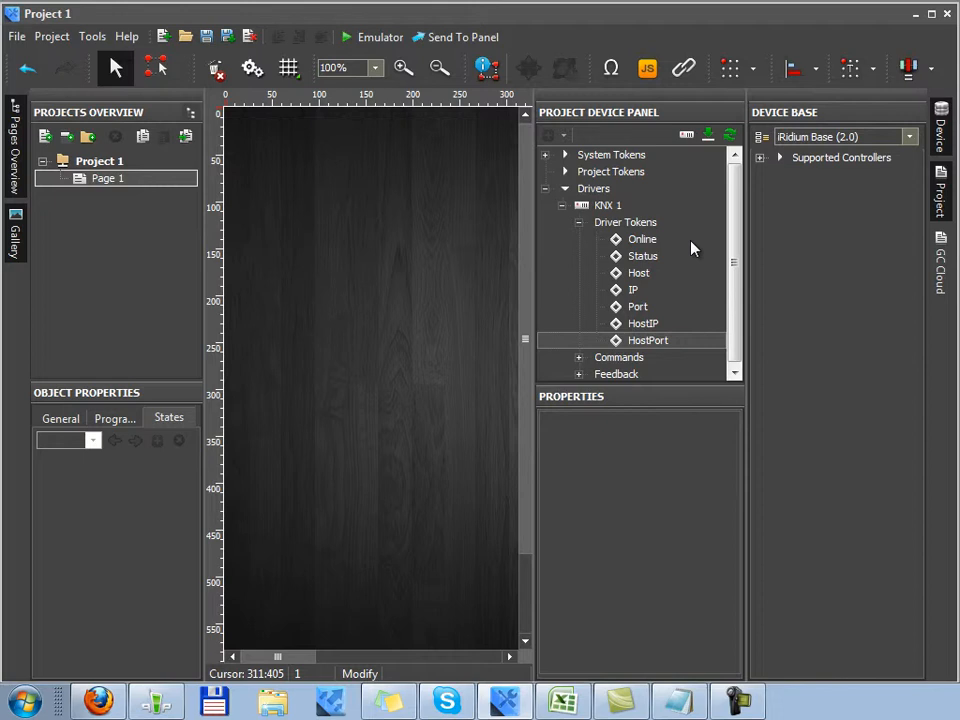
Draw a rectangular item about 130 by 120 px near the upper-left corner of Page 1 and select it
left_click(156, 68)
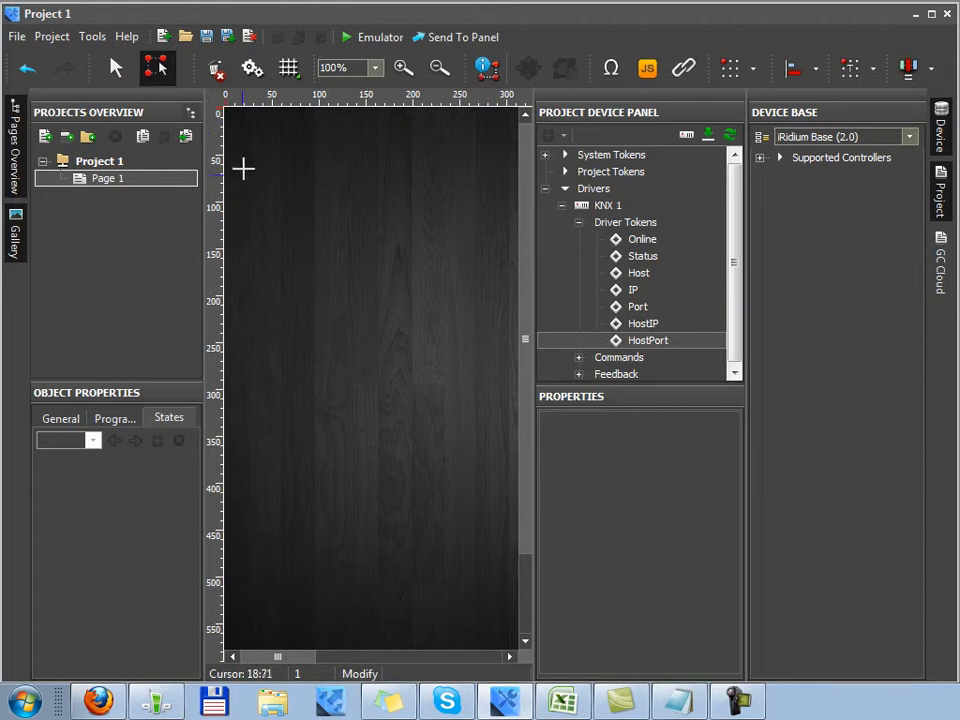
left_click_drag(244, 137, 368, 249)
left_click(291, 208)
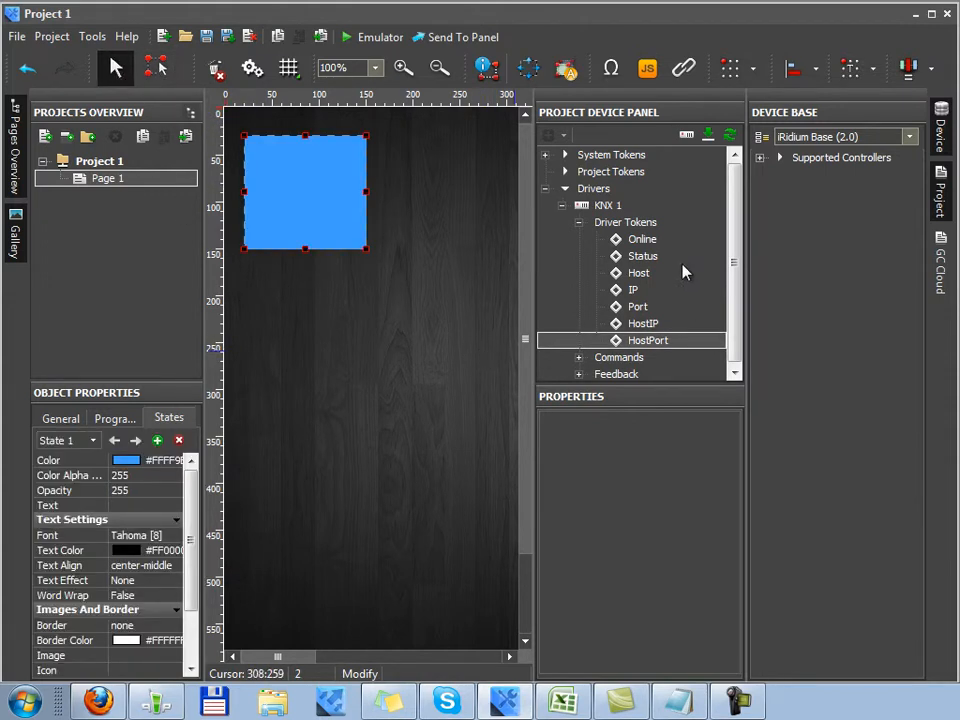
Link the KNX 1 driver's HostIP token to the blue item using the In Text option
left_click(652, 240)
left_click(660, 323)
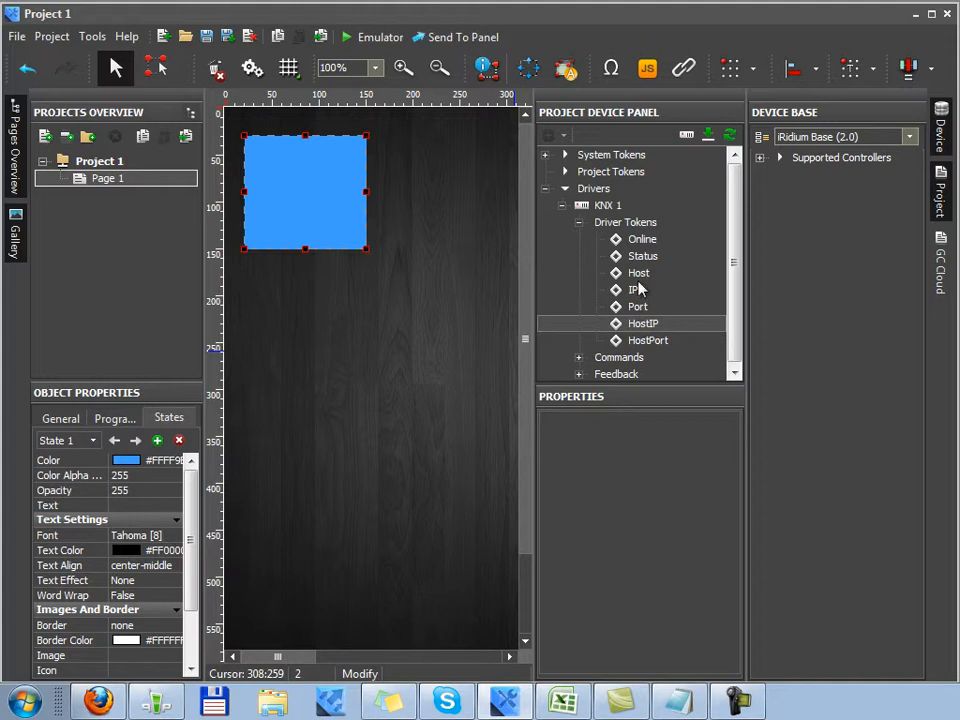
left_click(612, 208)
left_click(652, 325)
left_click_drag(656, 326, 292, 174)
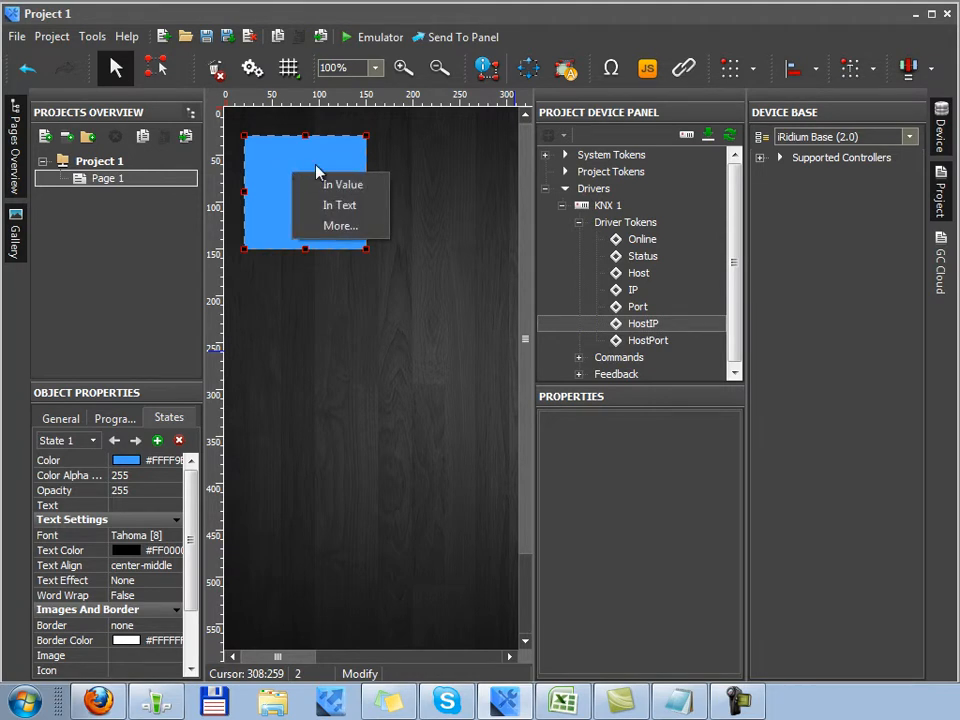
left_click(372, 208)
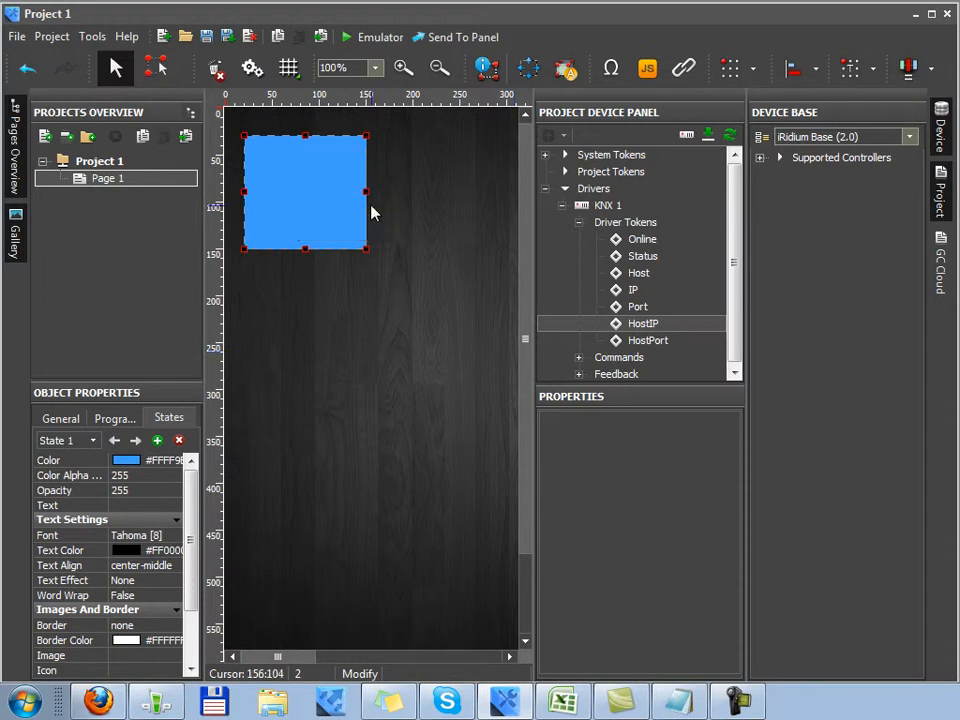
left_click(666, 243)
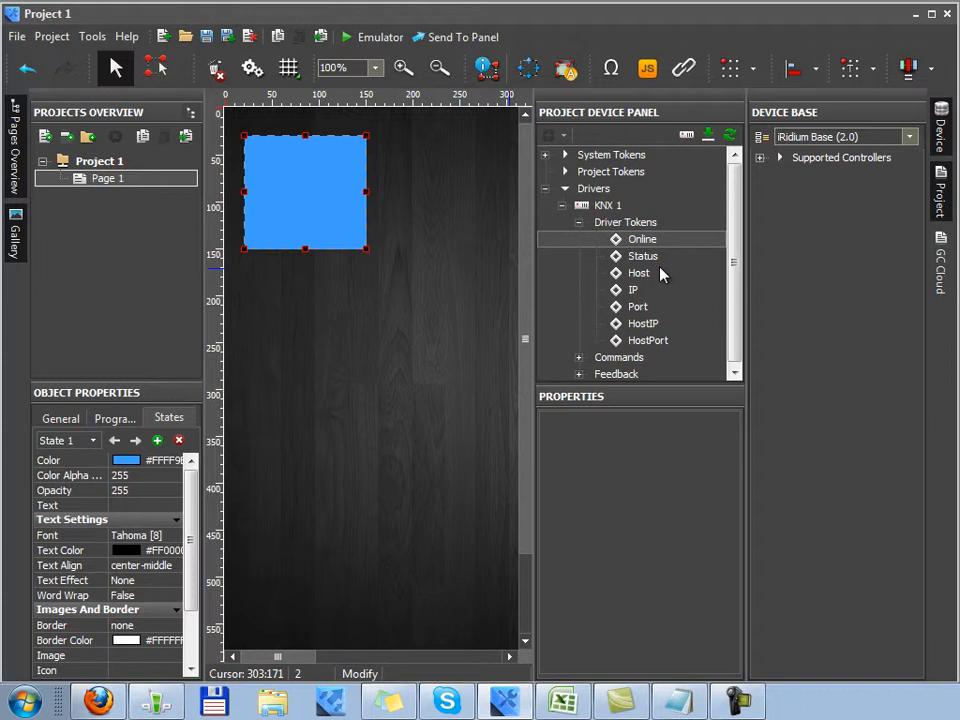
left_click(664, 257)
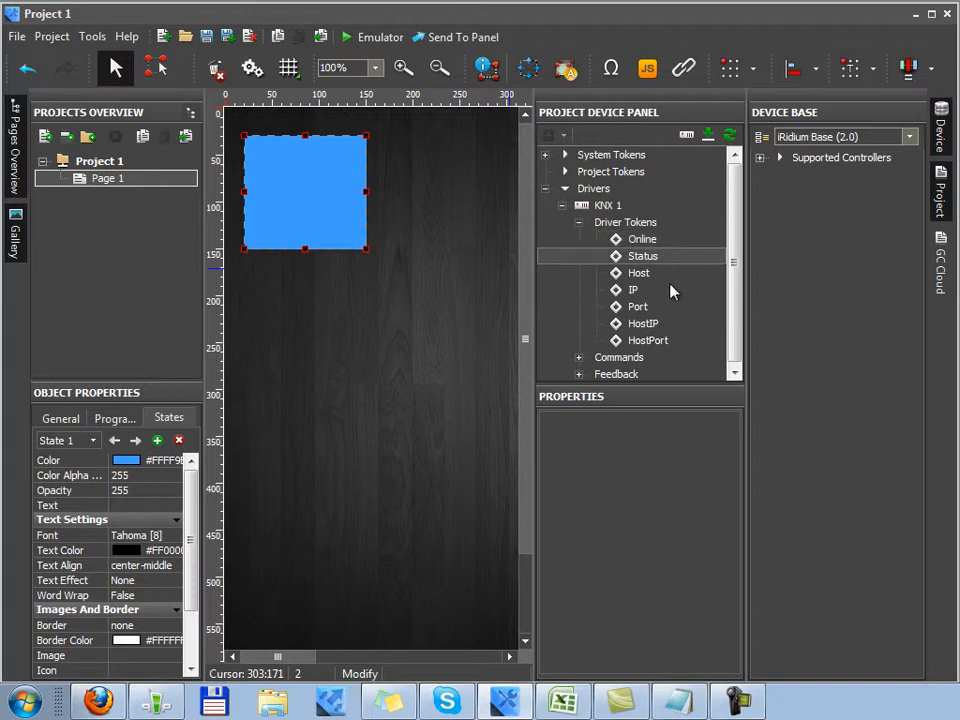
left_click(647, 245)
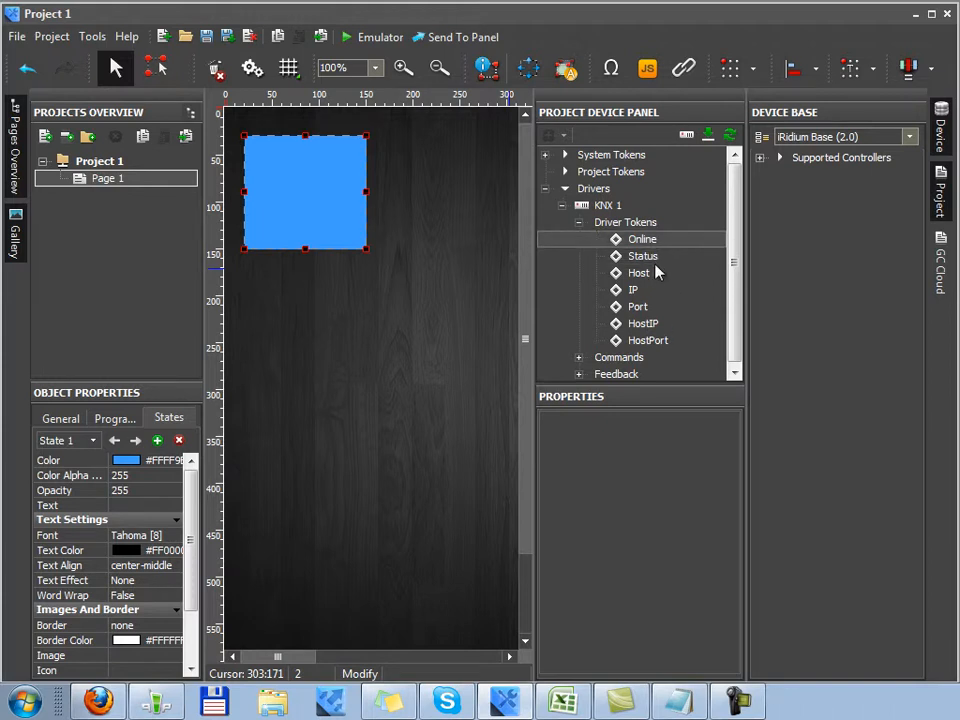
Link the KNX 1 driver's Online token to the blue item and review the item's two states and its Feedback setting
left_click_drag(658, 240, 297, 176)
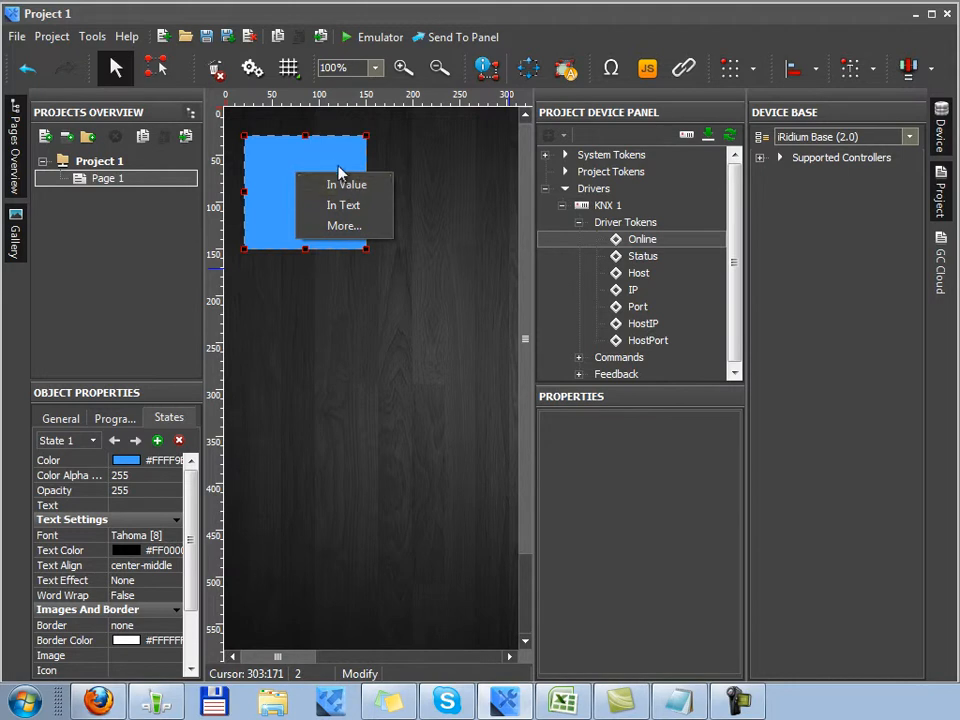
left_click(333, 163)
left_click(136, 442)
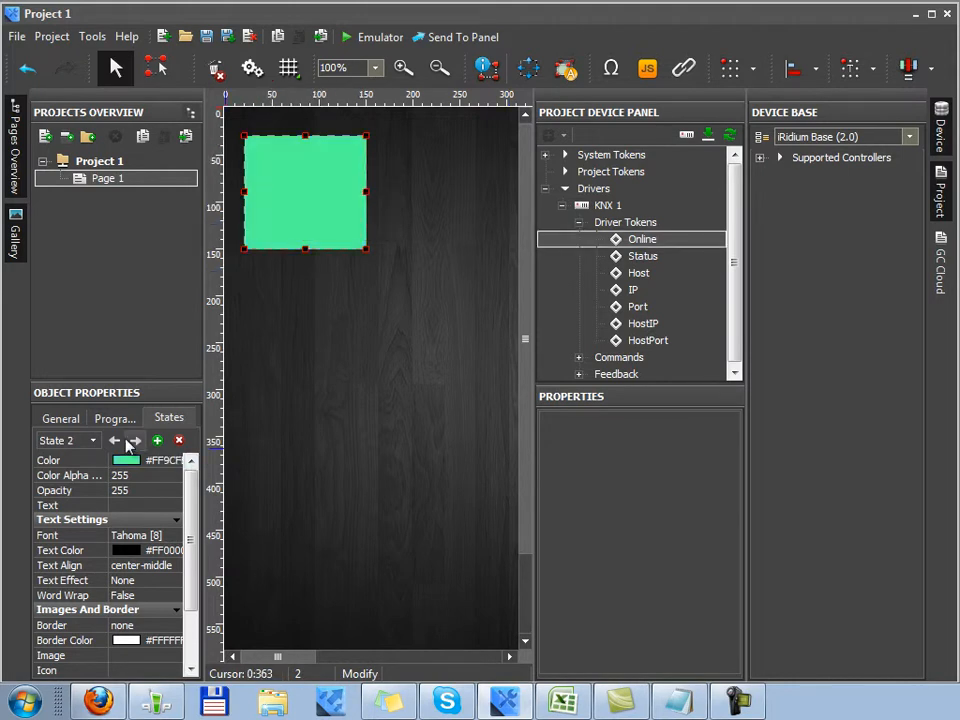
left_click(115, 441)
left_click(55, 418)
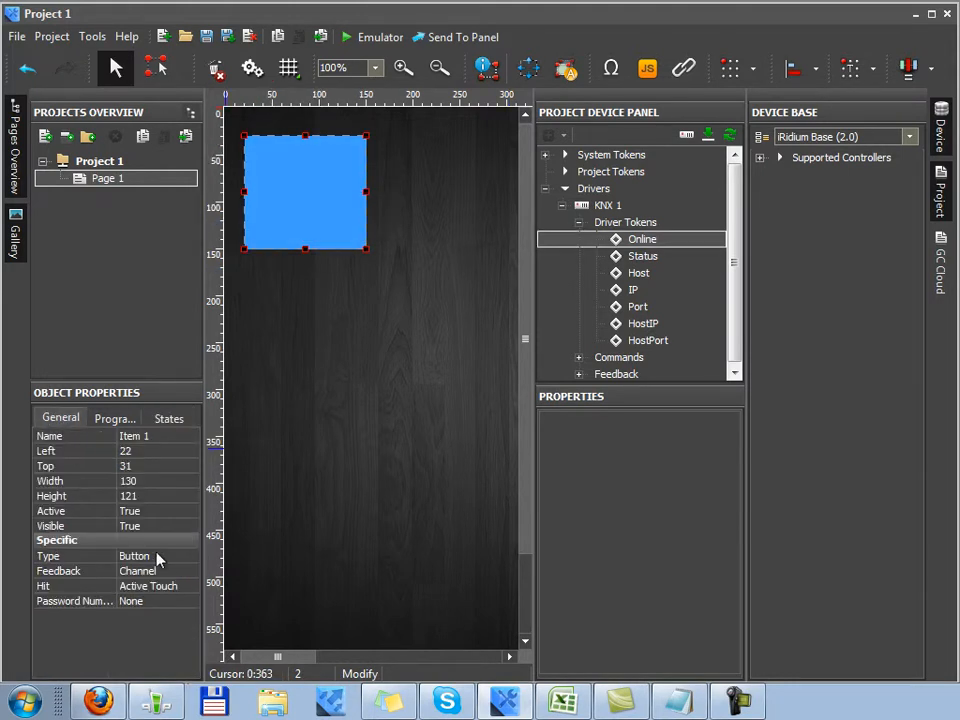
left_click(172, 573)
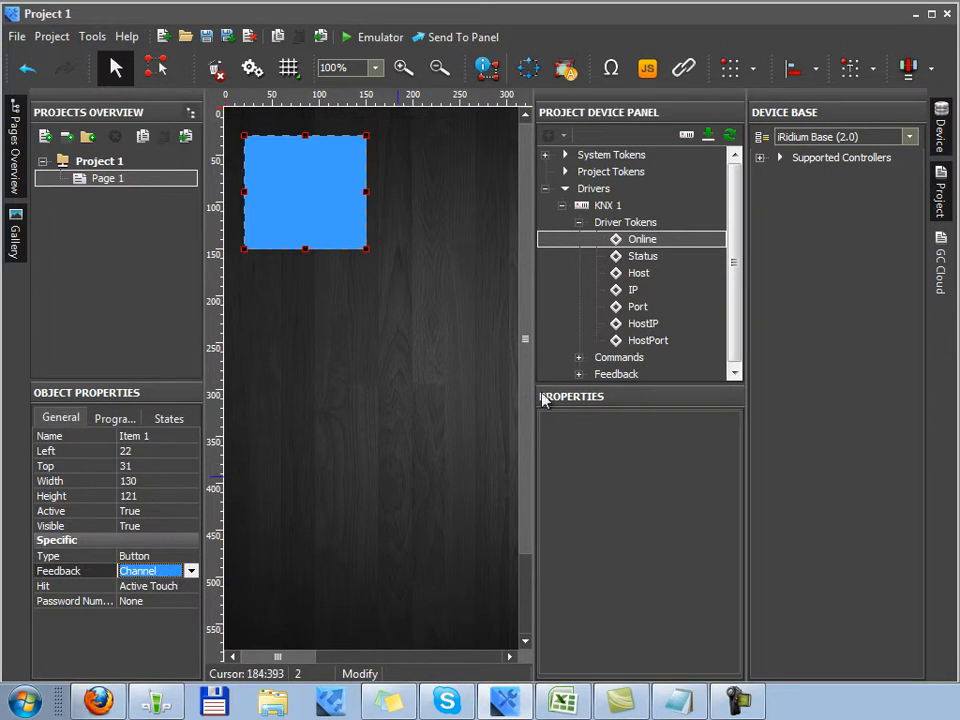
Collapse the driver tokens, expand the KNX 1 commands and clone KNX Command five times
left_click(579, 223)
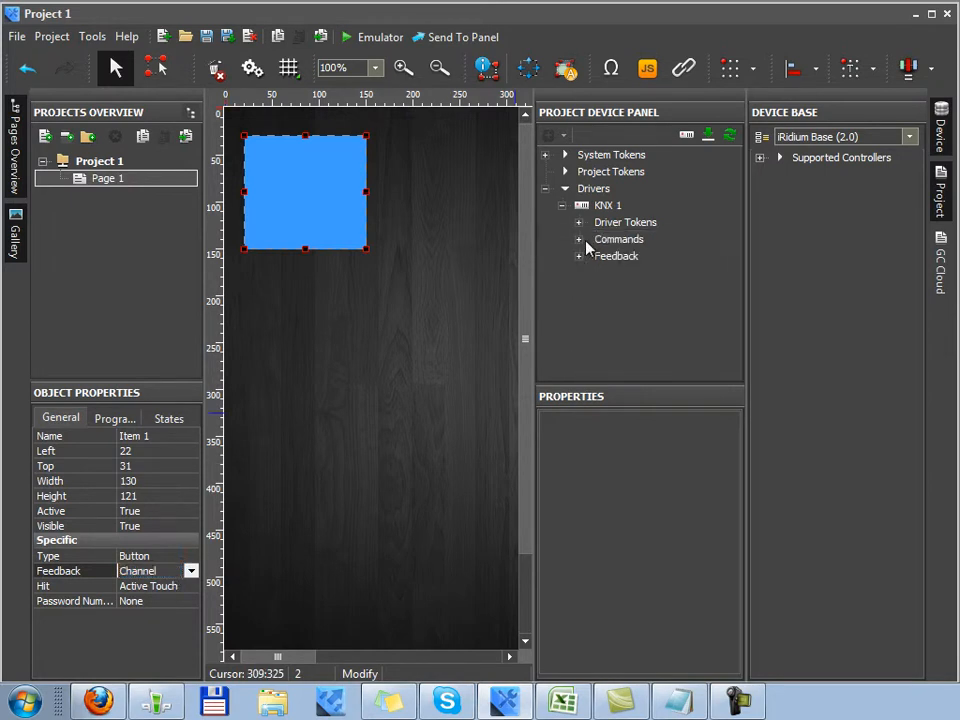
left_click(579, 240)
left_click(686, 259)
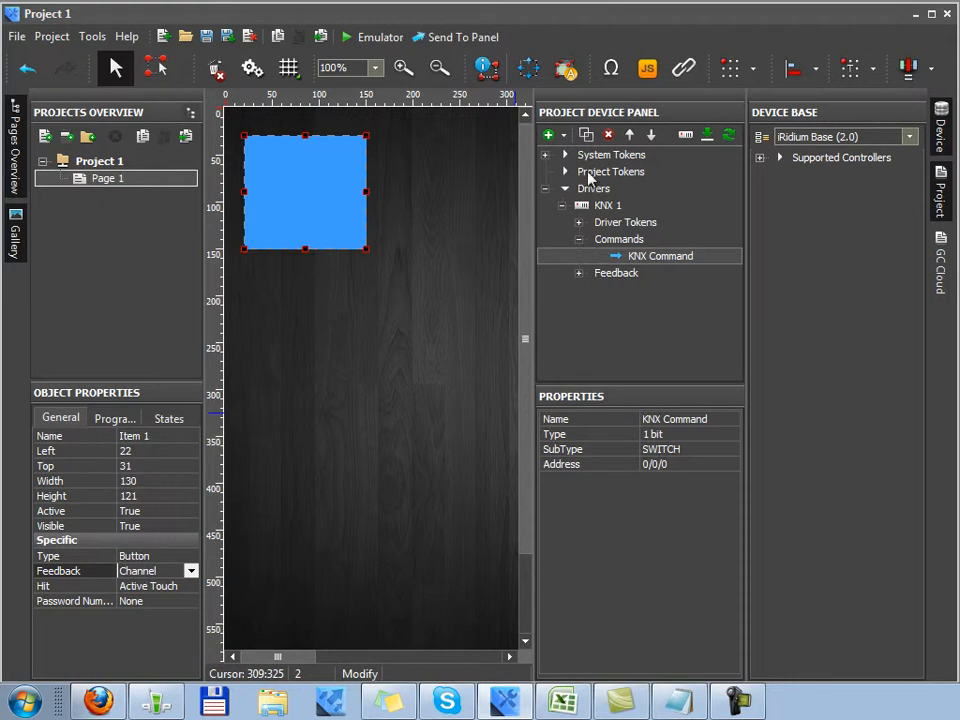
left_click(585, 138)
left_click(585, 138)
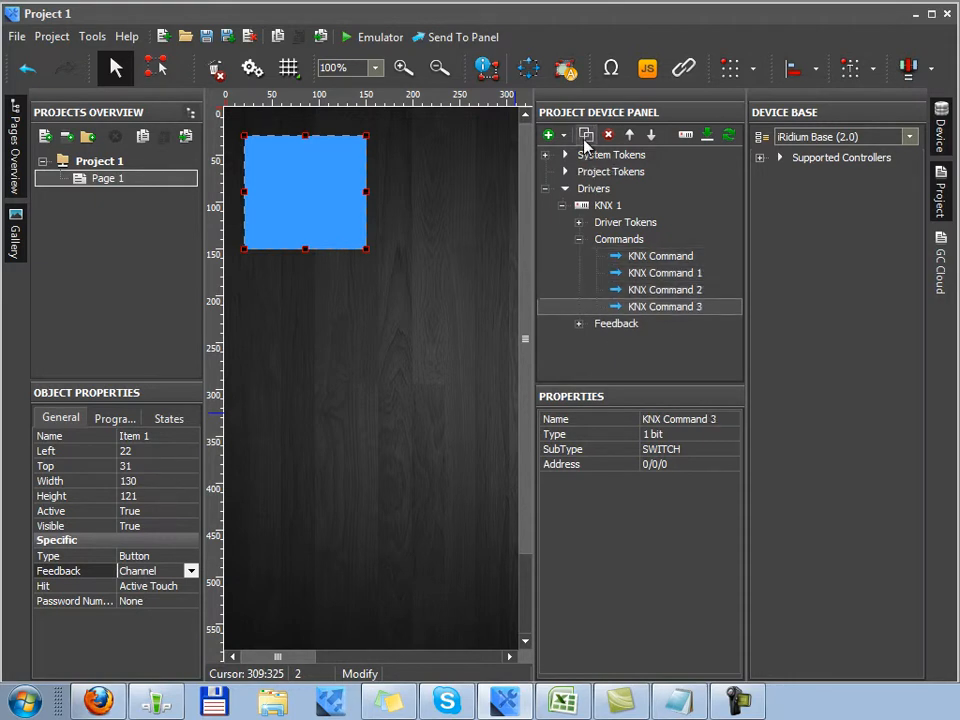
left_click(585, 138)
left_click(585, 138)
left_click(585, 138)
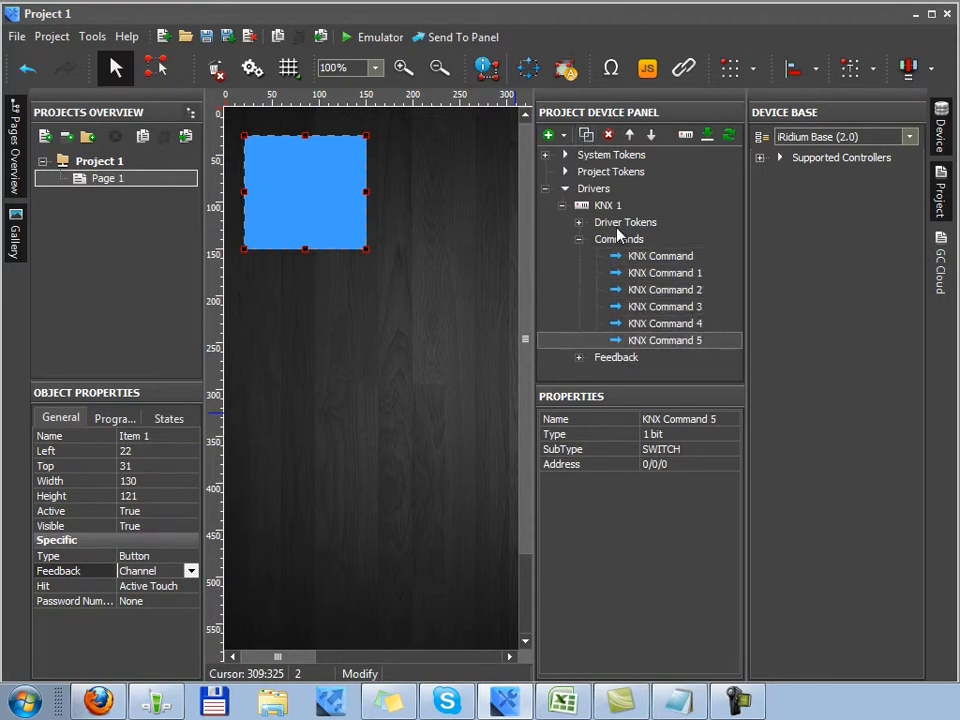
Place a copy of the blue item directly below the original and assign KNX Command to it with the Send Token action
left_click(636, 255)
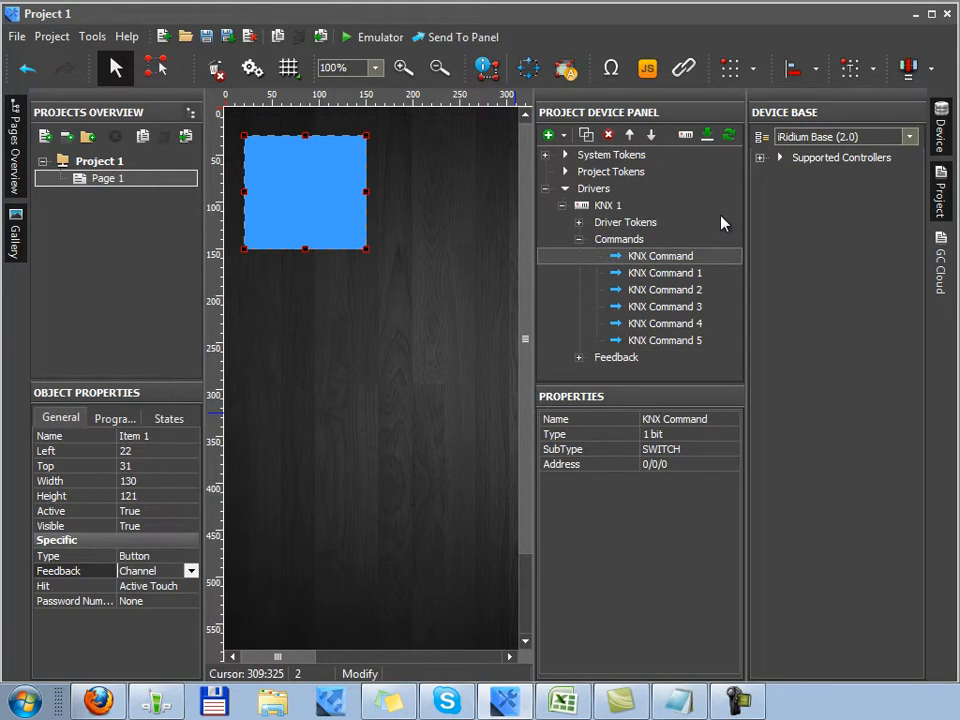
left_click_drag(660, 256, 517, 318)
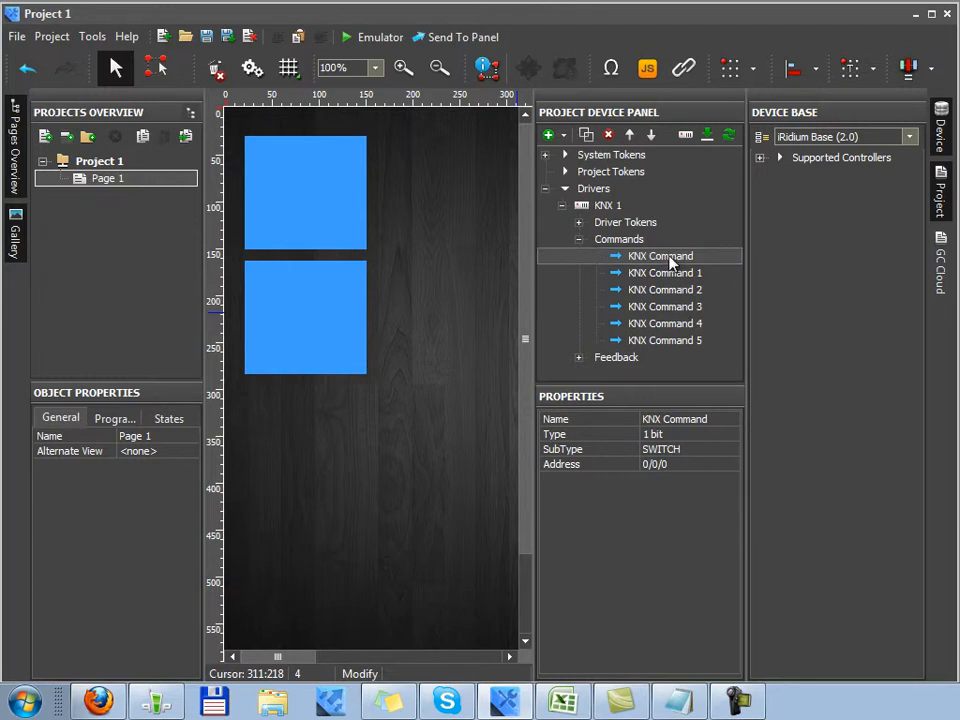
left_click_drag(670, 262, 298, 309)
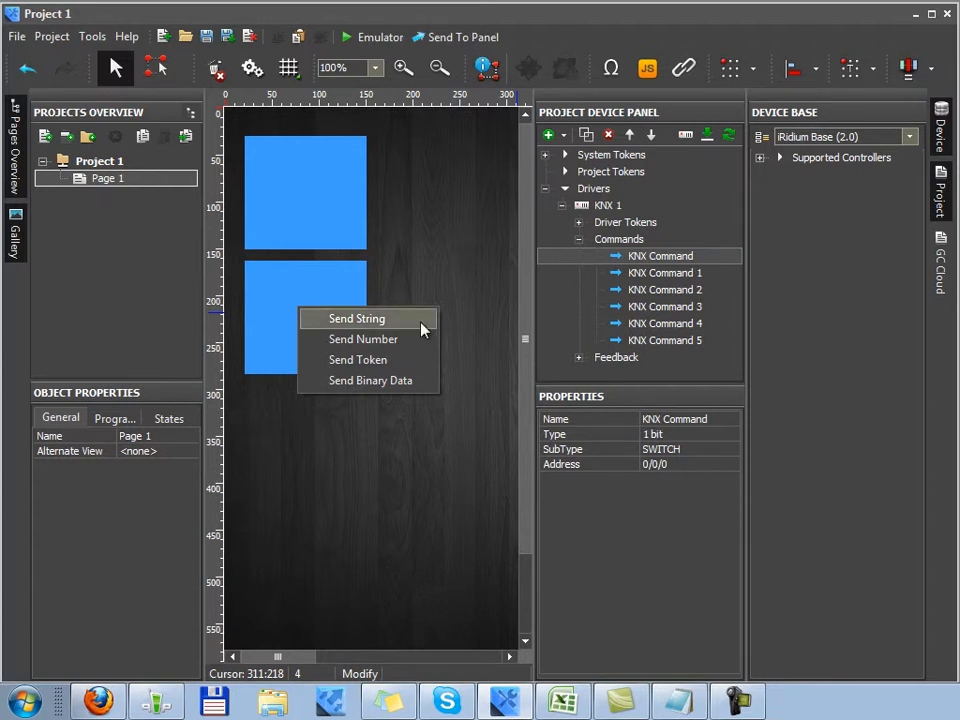
left_click(403, 370)
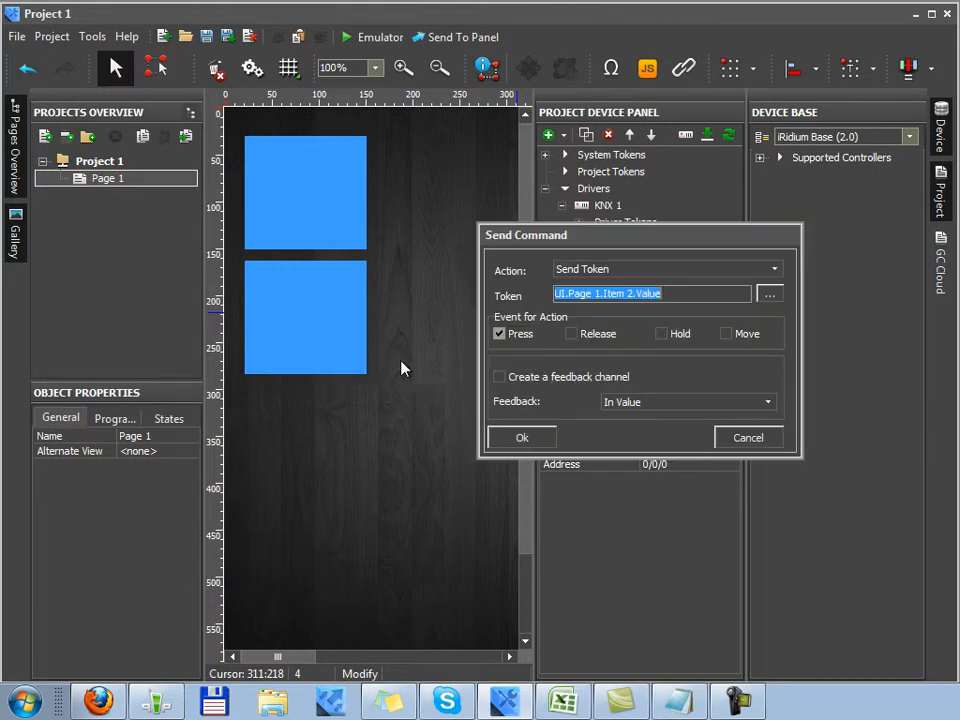
Send token UI.Page 1.Item 2.Value on Press, create a feedback channel with In Value feedback, and accept the command settings
left_click_drag(581, 249, 397, 308)
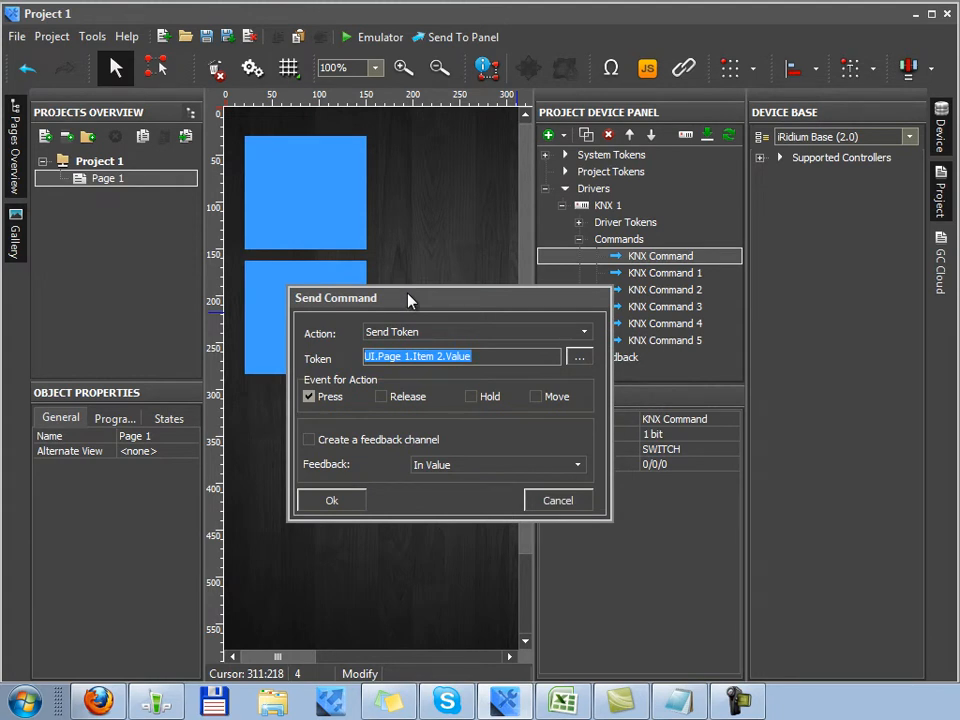
left_click(511, 356)
left_click_drag(511, 356, 355, 372)
left_click(510, 356)
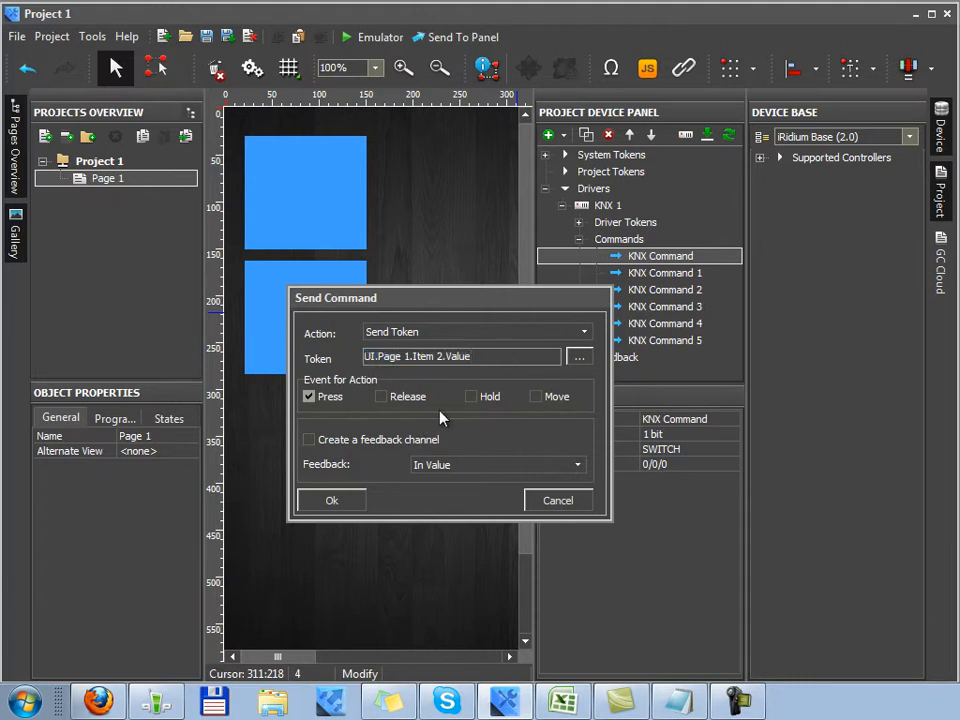
left_click_drag(518, 356, 340, 372)
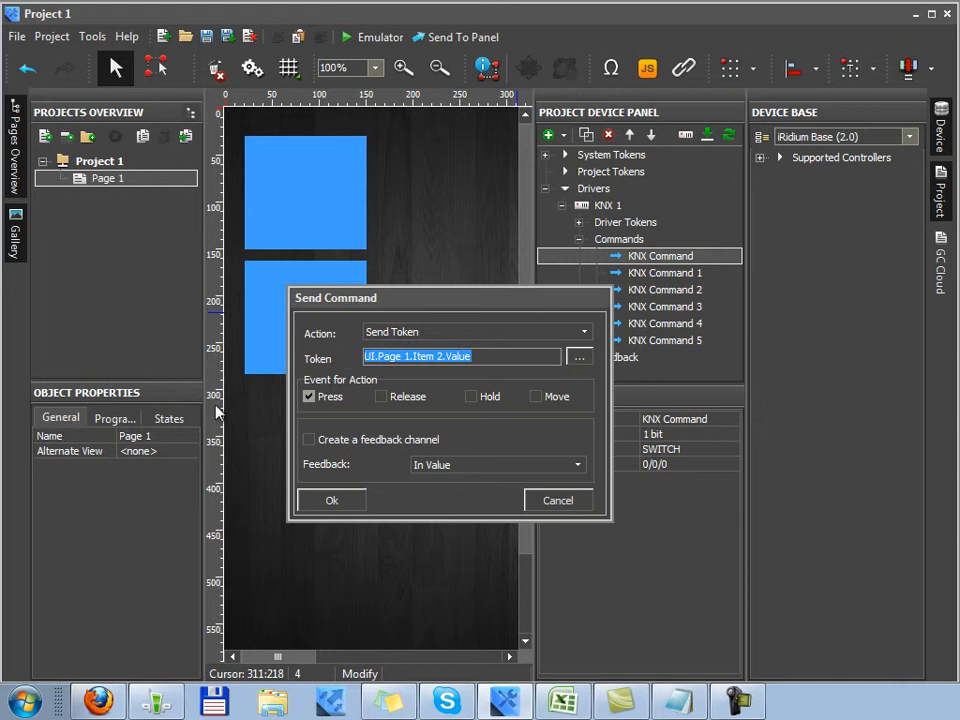
left_click(508, 360)
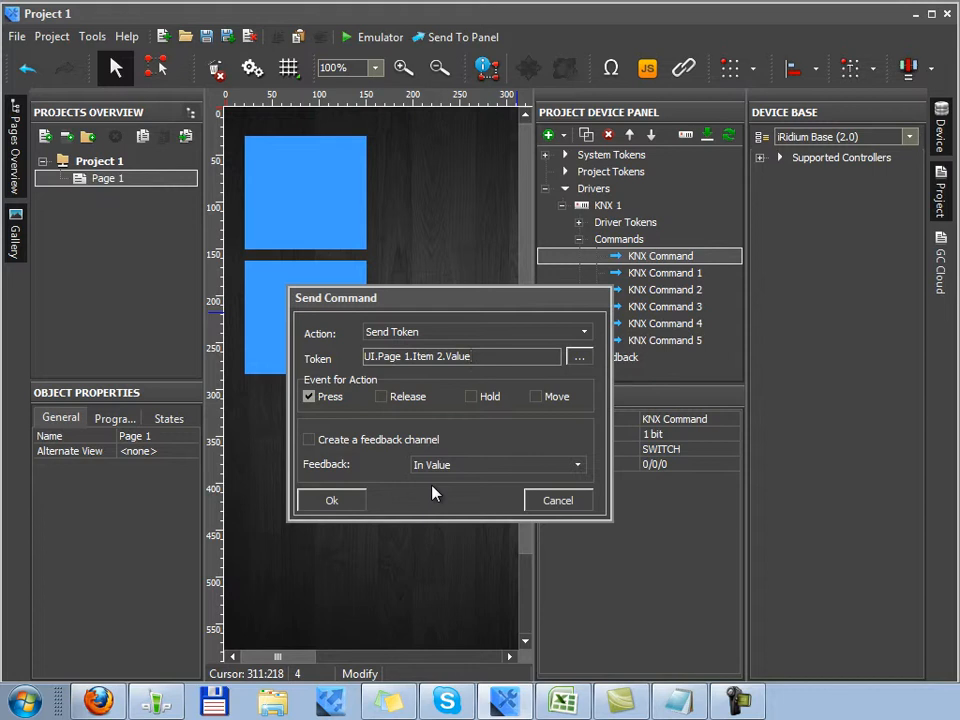
left_click(393, 441)
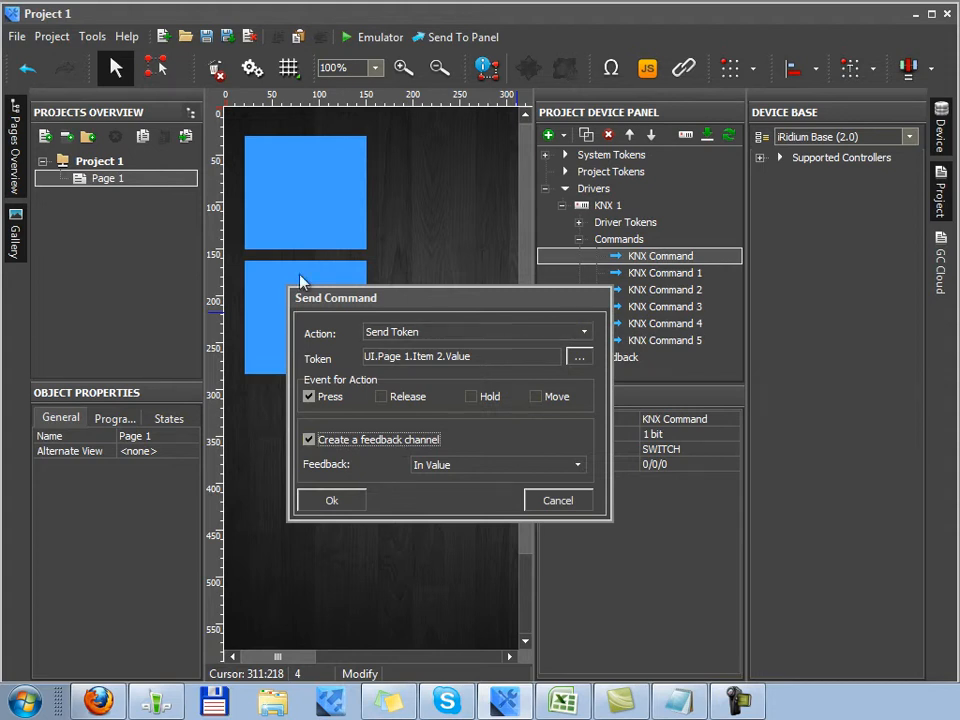
left_click(578, 465)
left_click(579, 468)
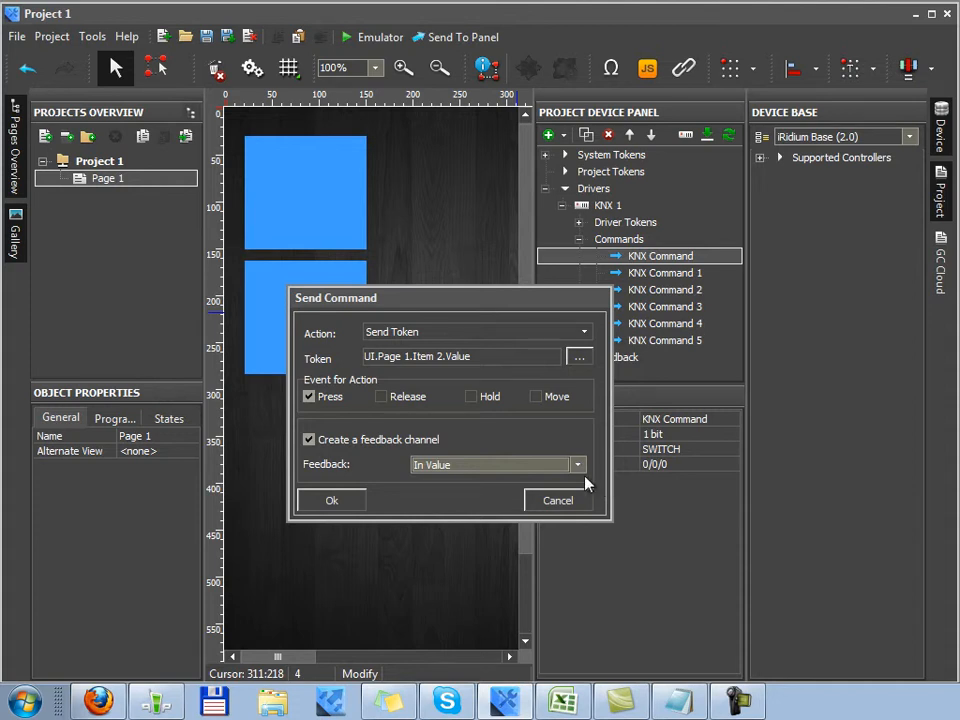
left_click(328, 503)
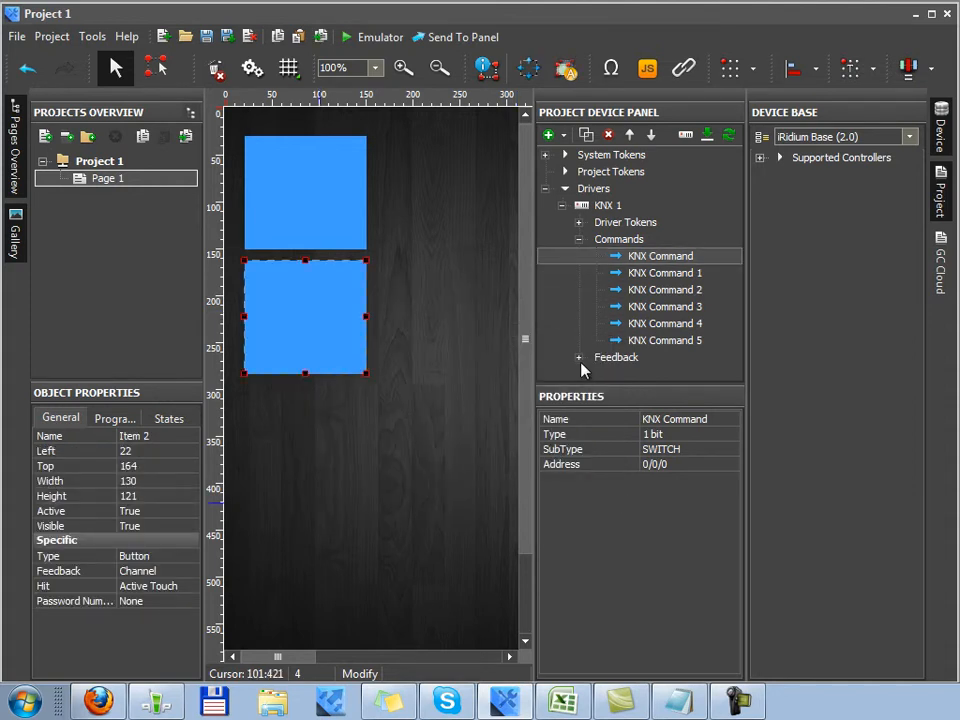
Enlarge the device tree area, expand the KNX 1 feedback list and examine the KNX Feedback and KNX Command channels
left_click_drag(581, 386, 620, 546)
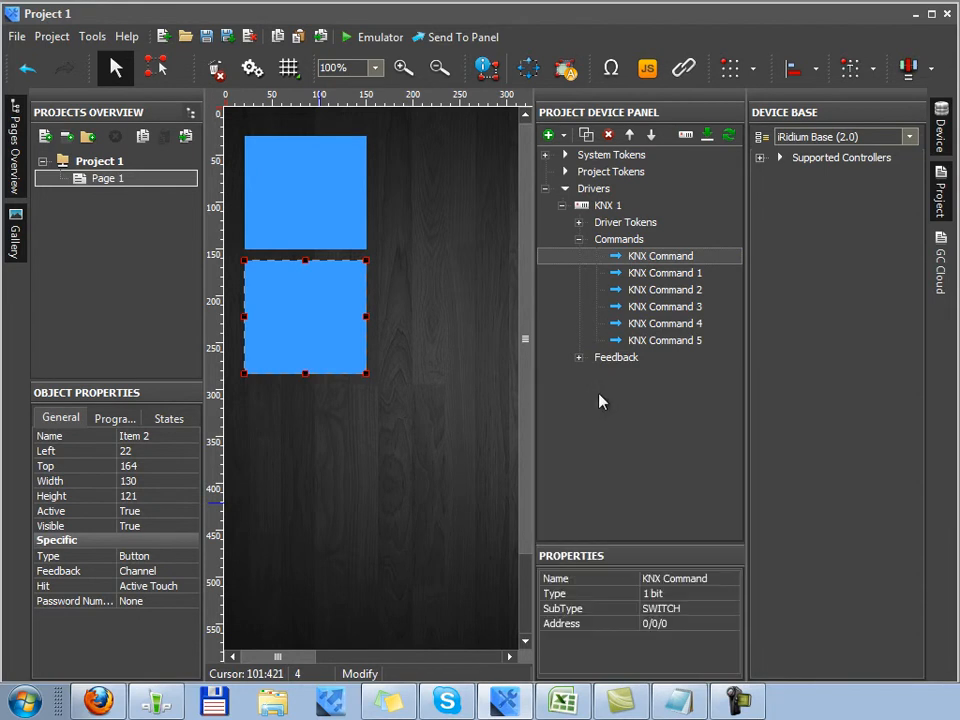
left_click(579, 358)
left_click(660, 374)
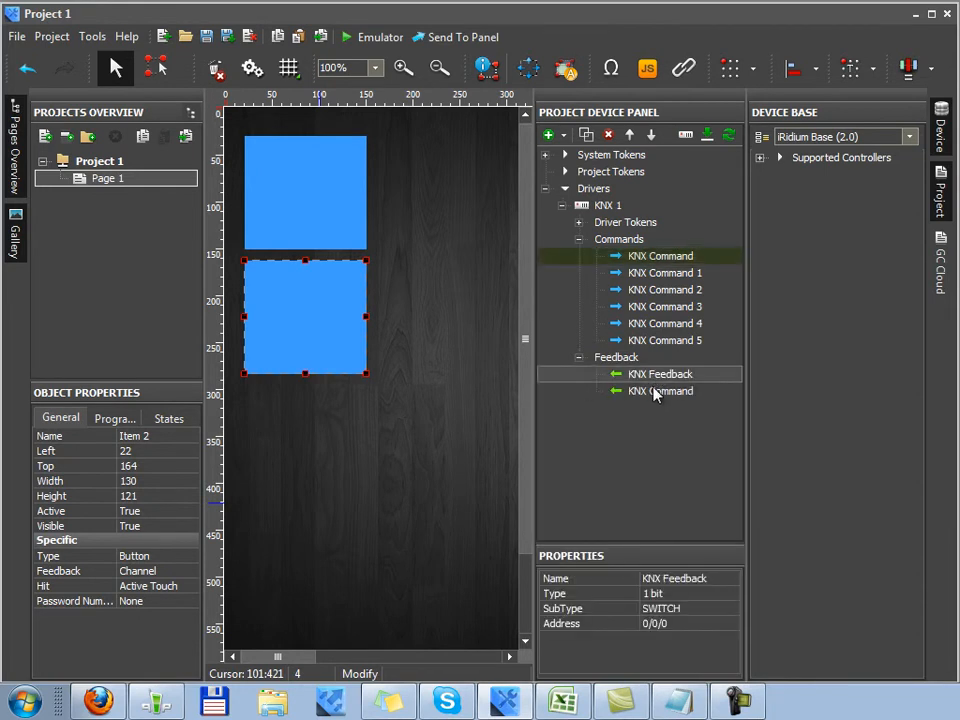
left_click(655, 392)
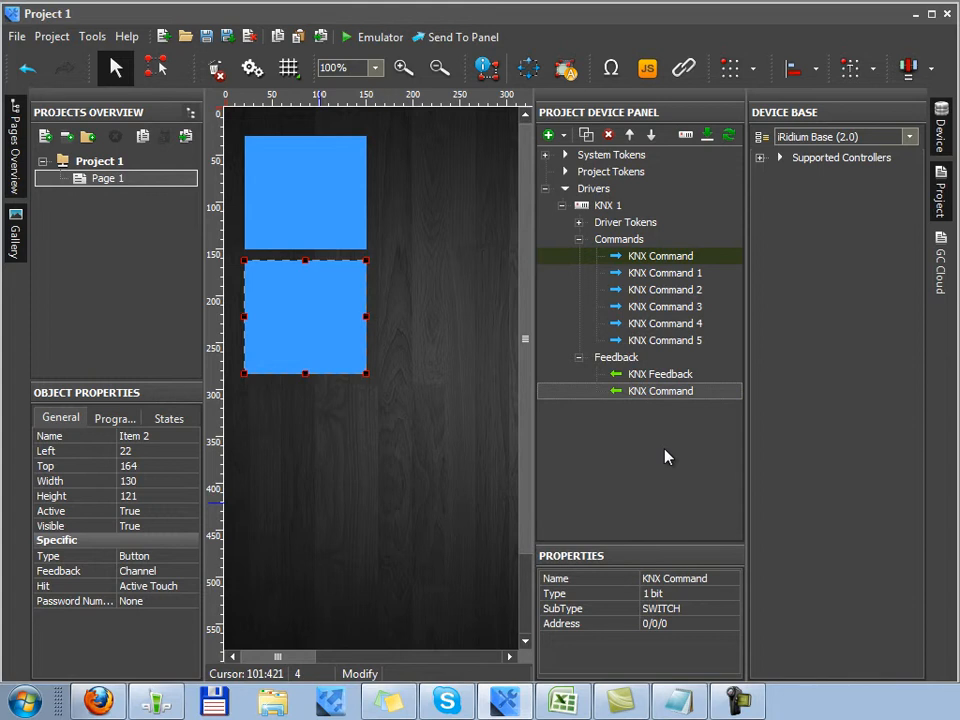
Create feedbacks for all the commands from KNX Command to KNX Command 5 at once
left_click(672, 262)
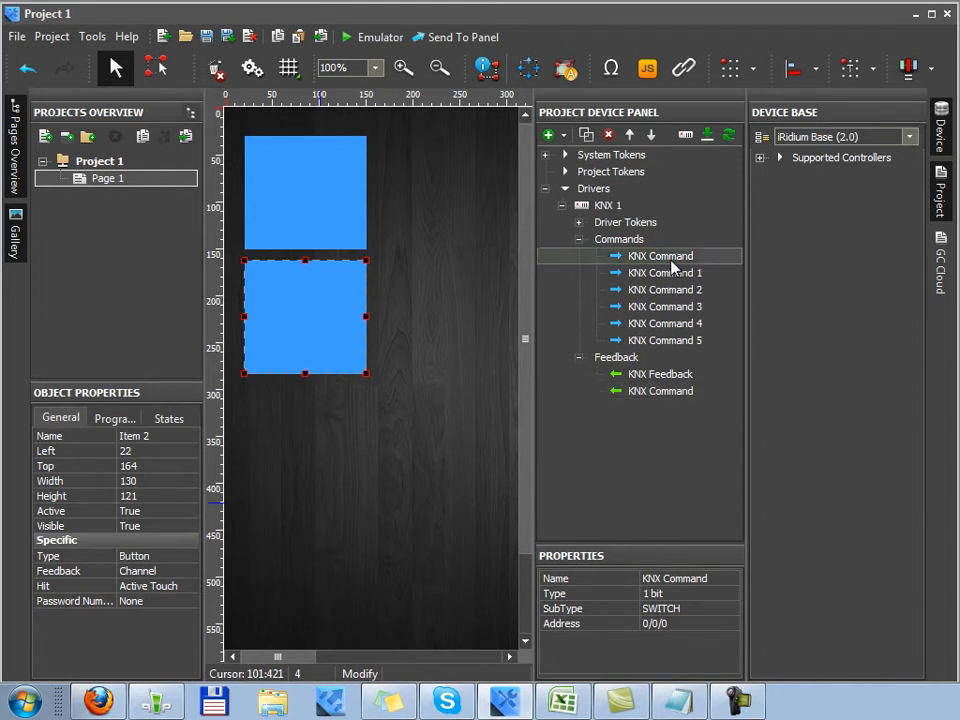
left_click(662, 340, "shift")
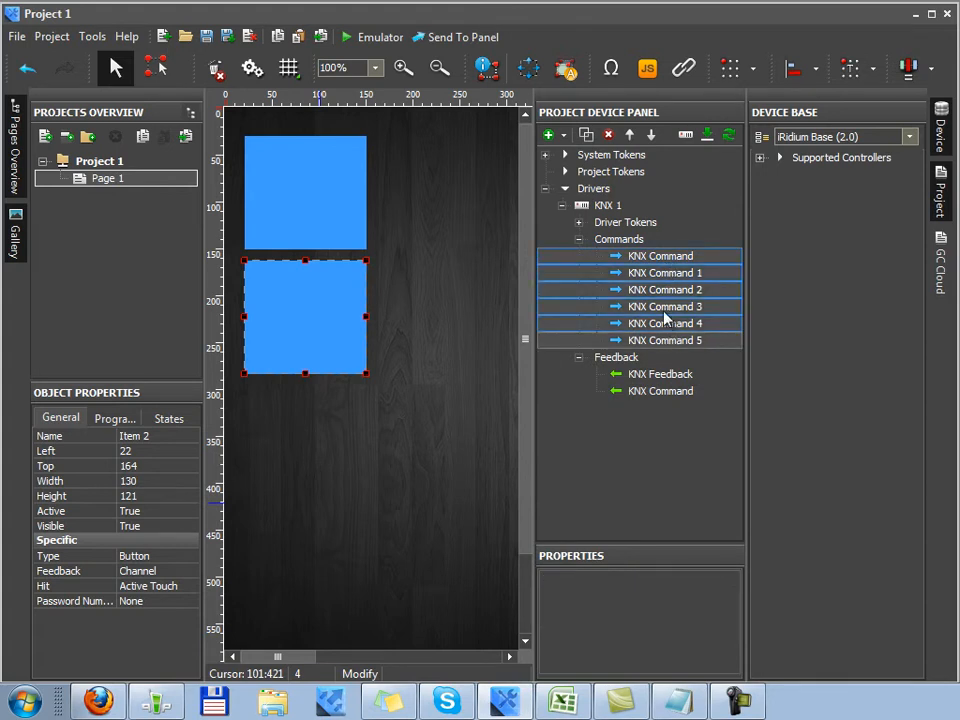
right_click(657, 315)
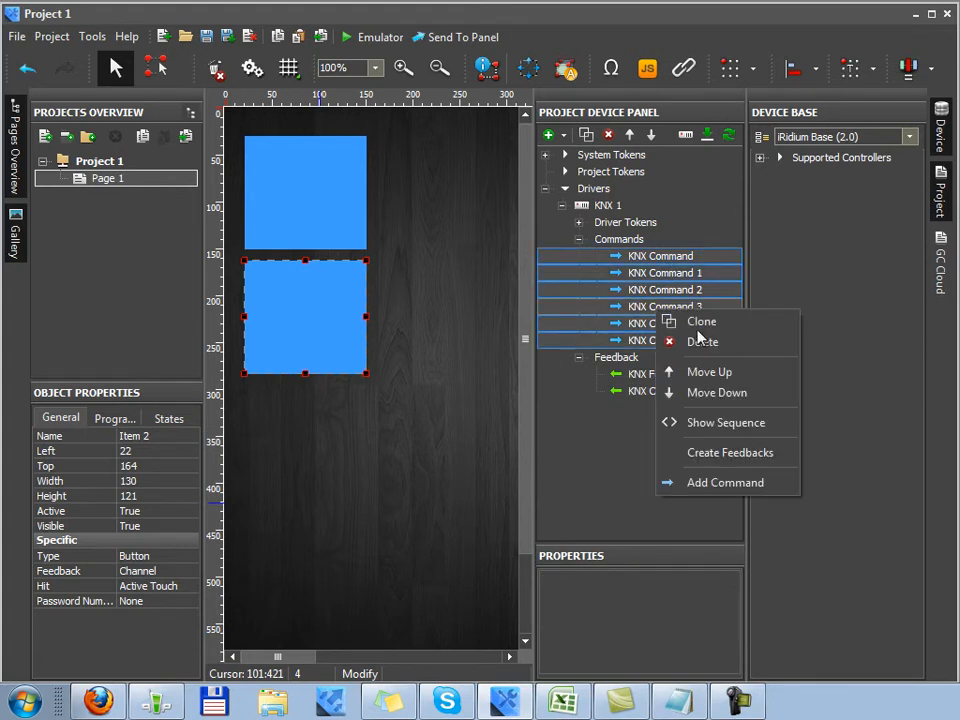
left_click(765, 463)
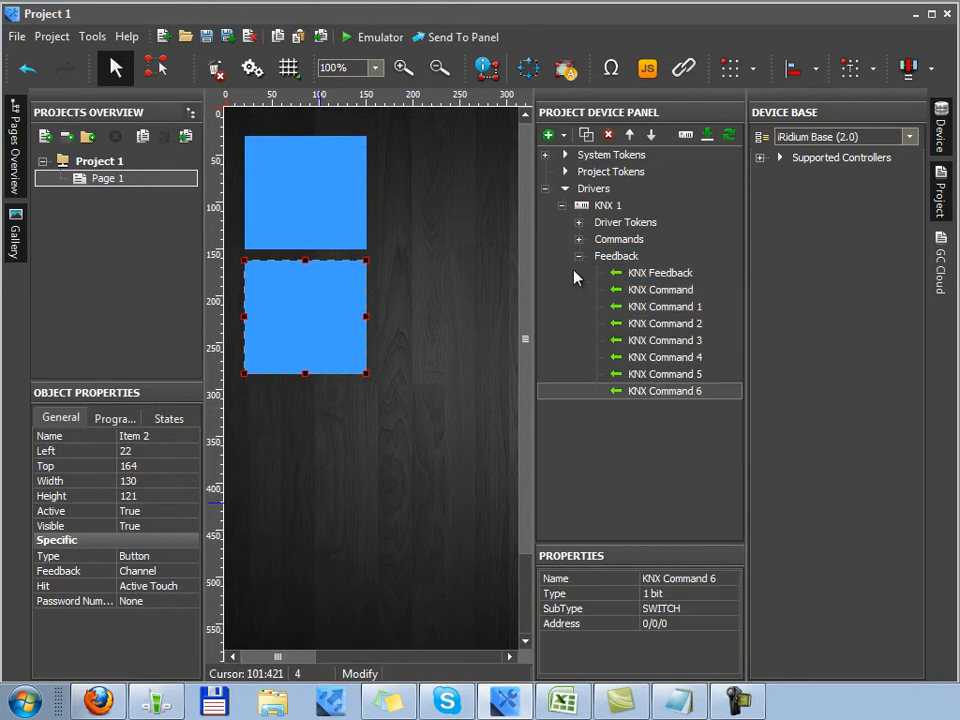
Move the KNX Command 6 feedback above KNX Command 5 and add two more cloned feedback channels to the list
left_click(578, 239)
left_click(662, 273)
left_click(665, 307)
left_click(668, 323)
left_click(670, 340)
left_click(665, 407)
left_click_drag(665, 475, 665, 498)
key("Insert")
key("Insert")
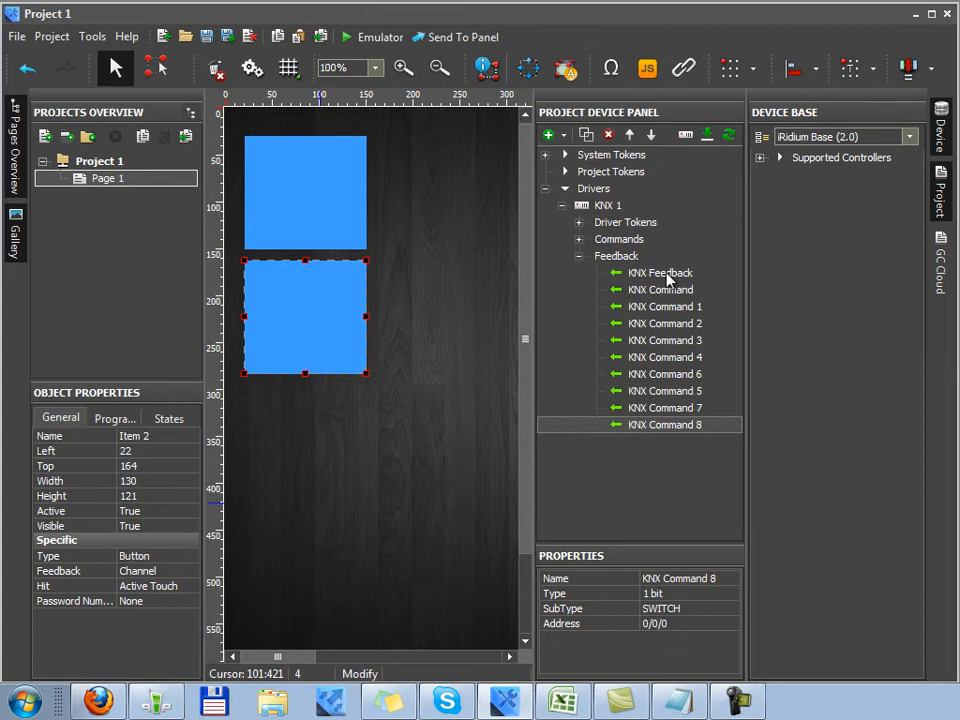
Link the KNX Feedback channel to the lower blue item using the In Text option
left_click(669, 275)
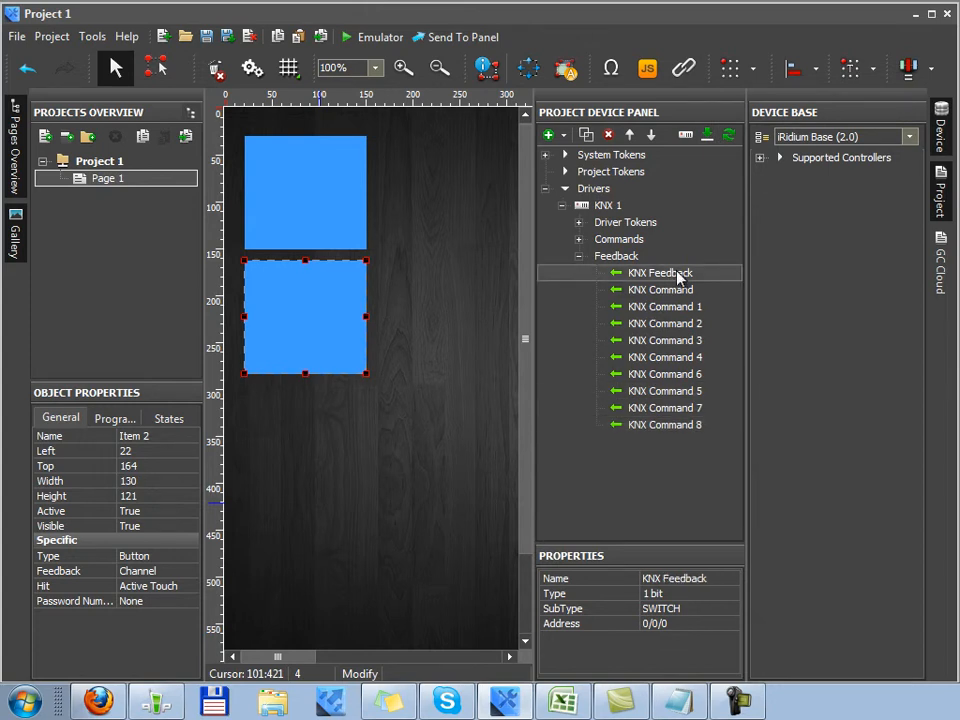
left_click_drag(677, 272, 290, 303)
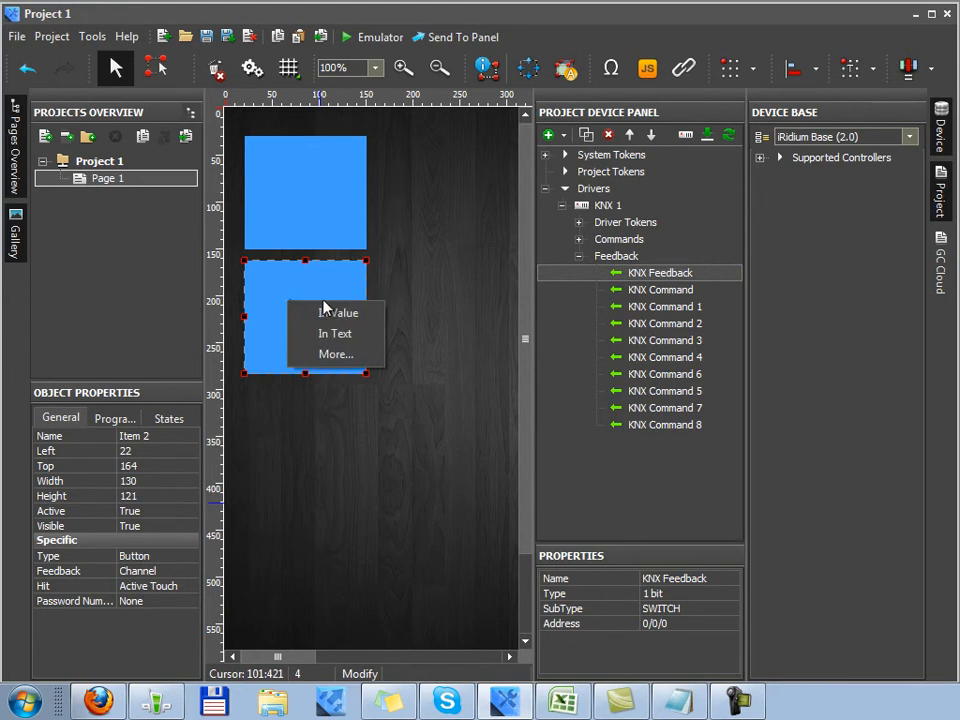
left_click(360, 345)
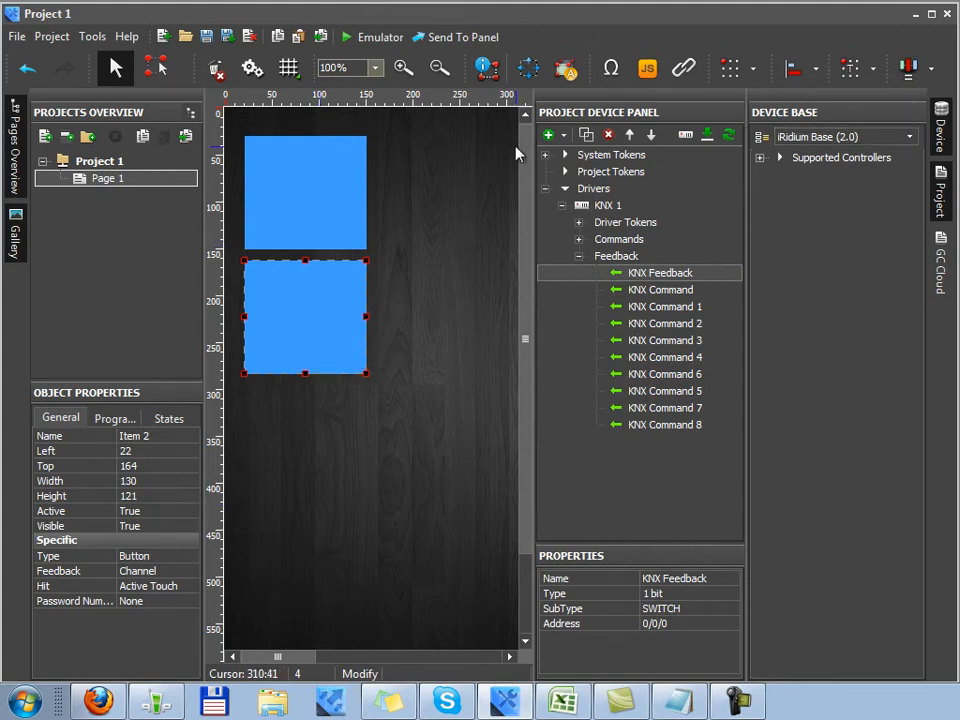
Review the KNX 1 driver's connection properties, its driver tokens, and its expanded command and feedback lists
left_click(584, 206)
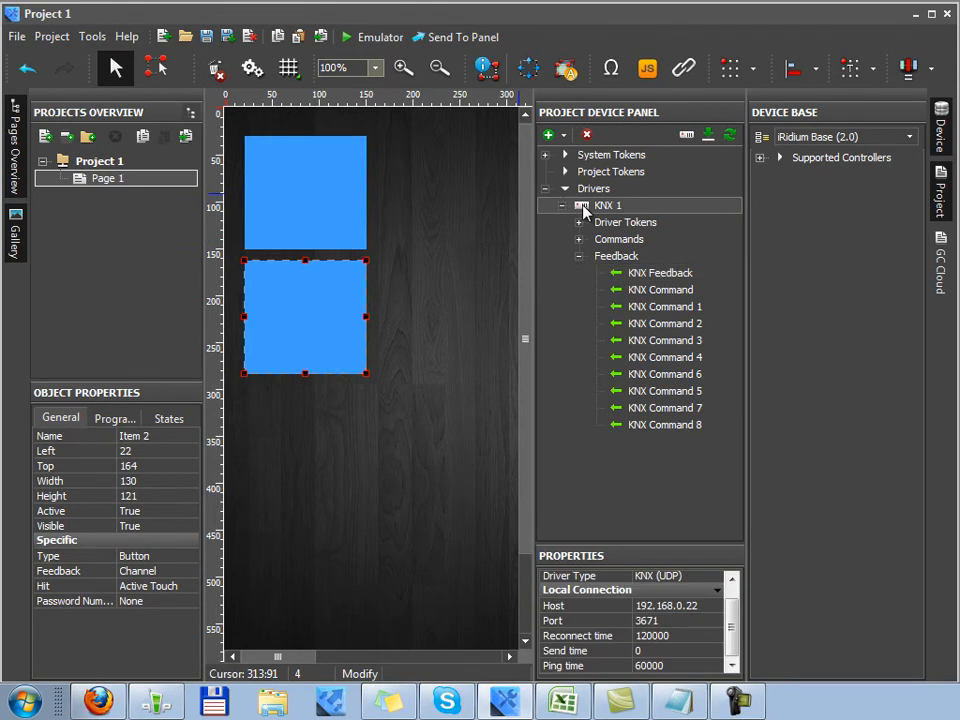
left_click(670, 209)
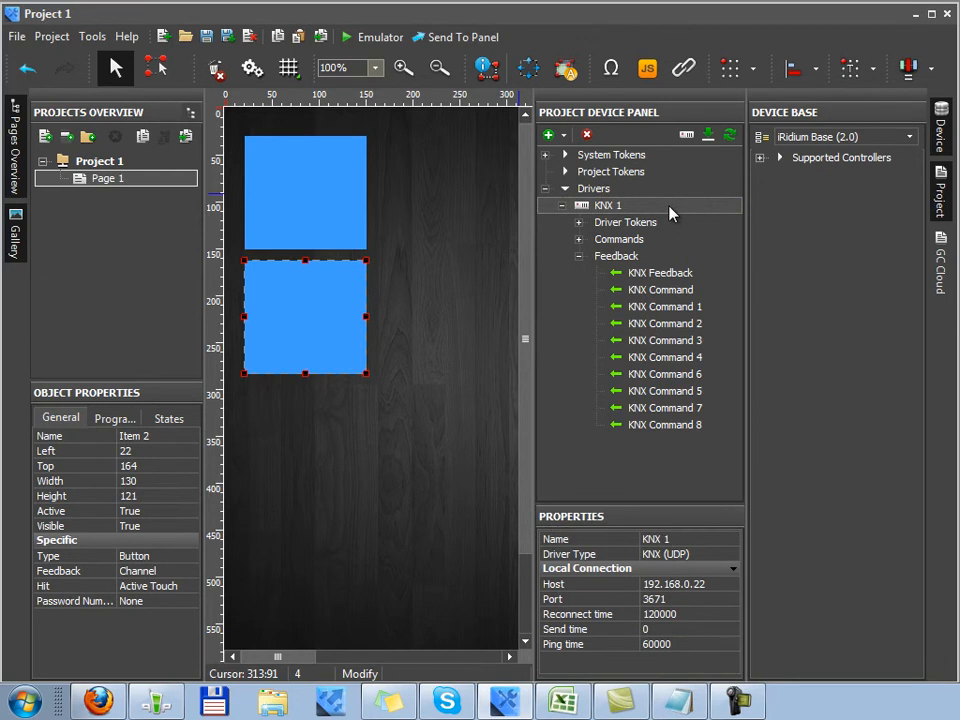
left_click(676, 228)
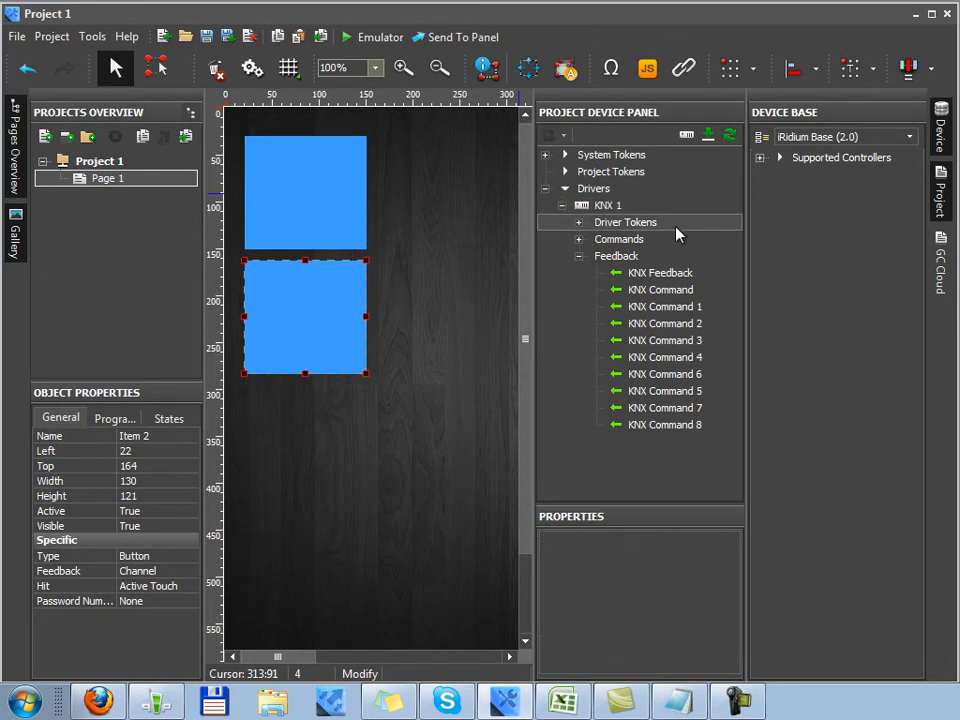
double_click(676, 228)
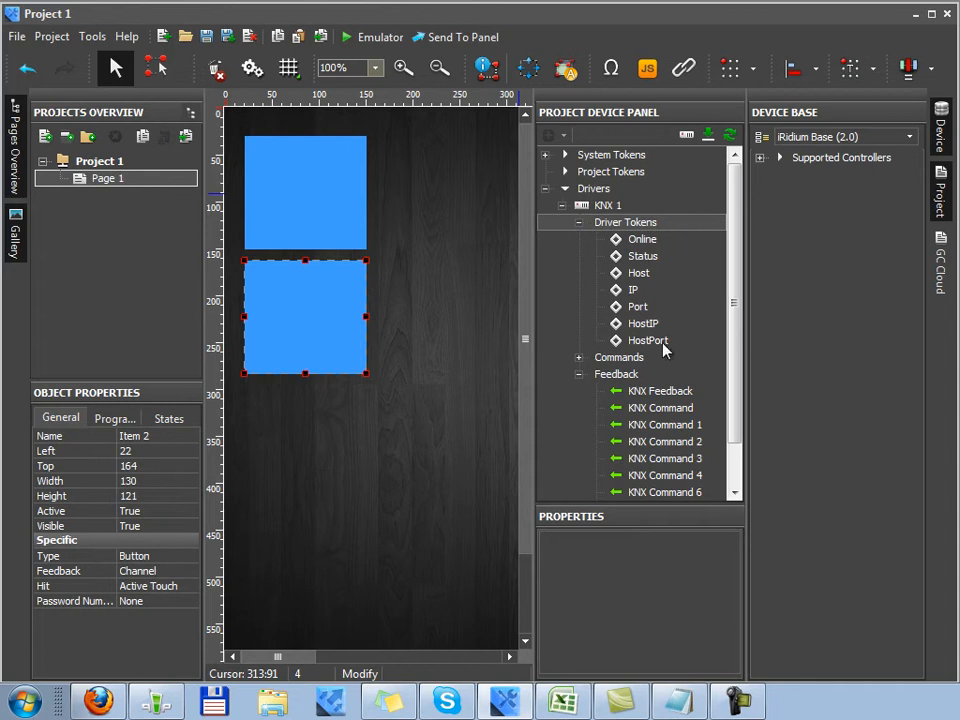
double_click(664, 362)
scroll(664, 300, "down", 3)
left_click(663, 220)
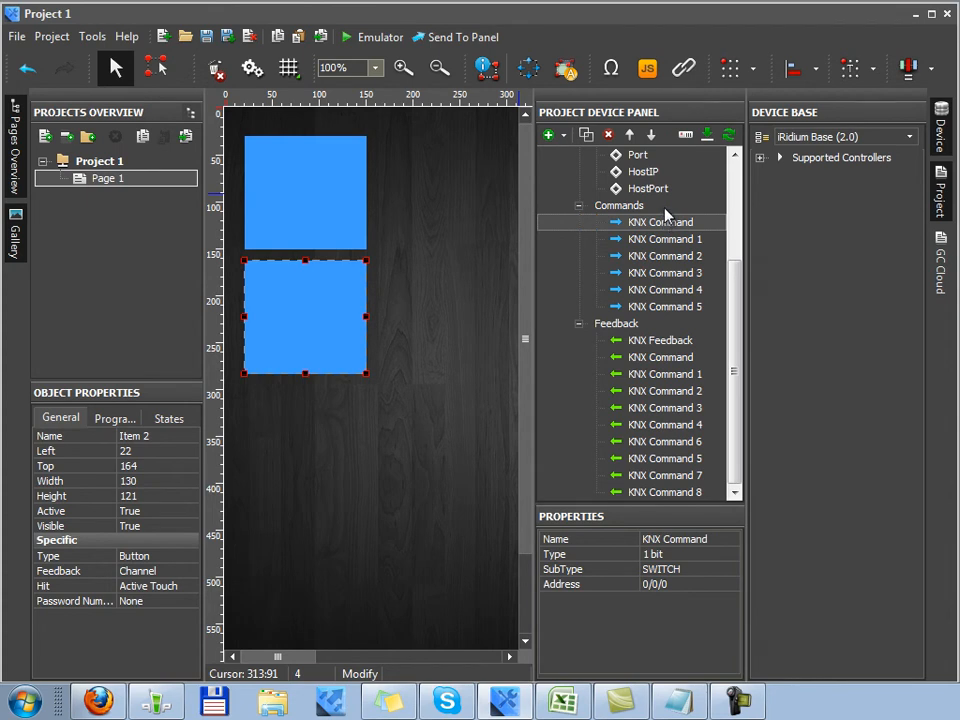
Review the properties of the KNX Feedback channel and the project file formats available for importing devices
left_click(685, 329)
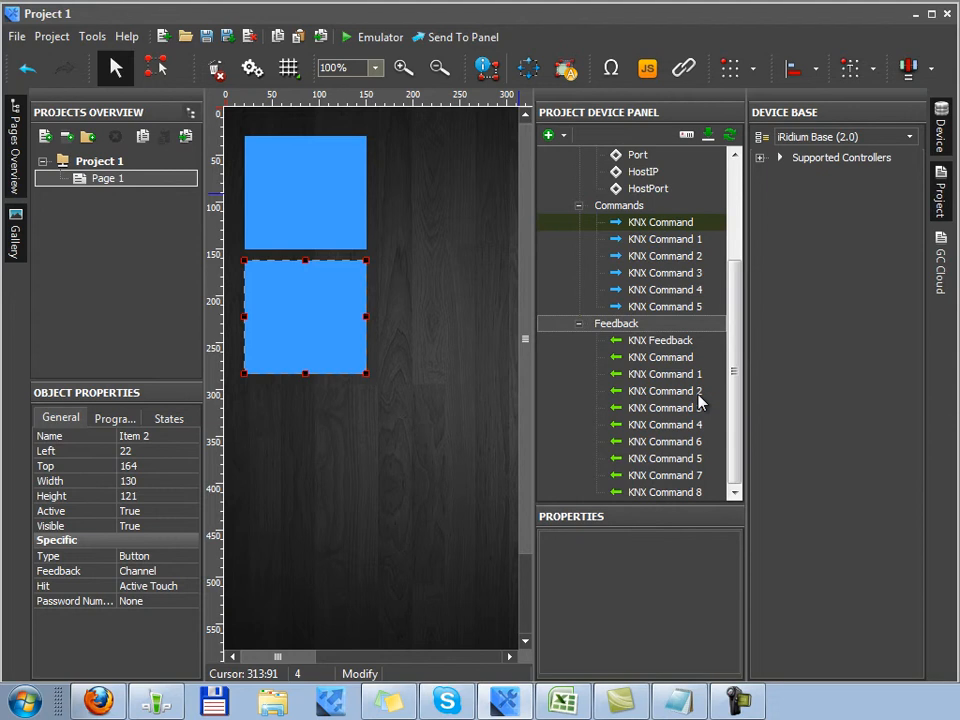
left_click(688, 342)
scroll(700, 400, "up", 3)
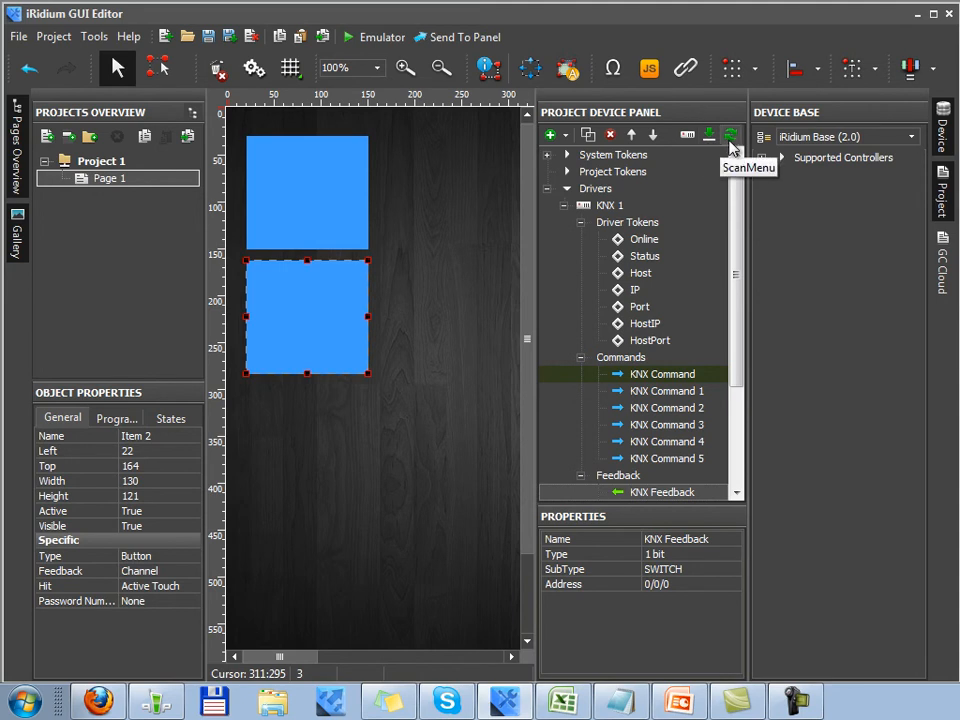
left_click(709, 138)
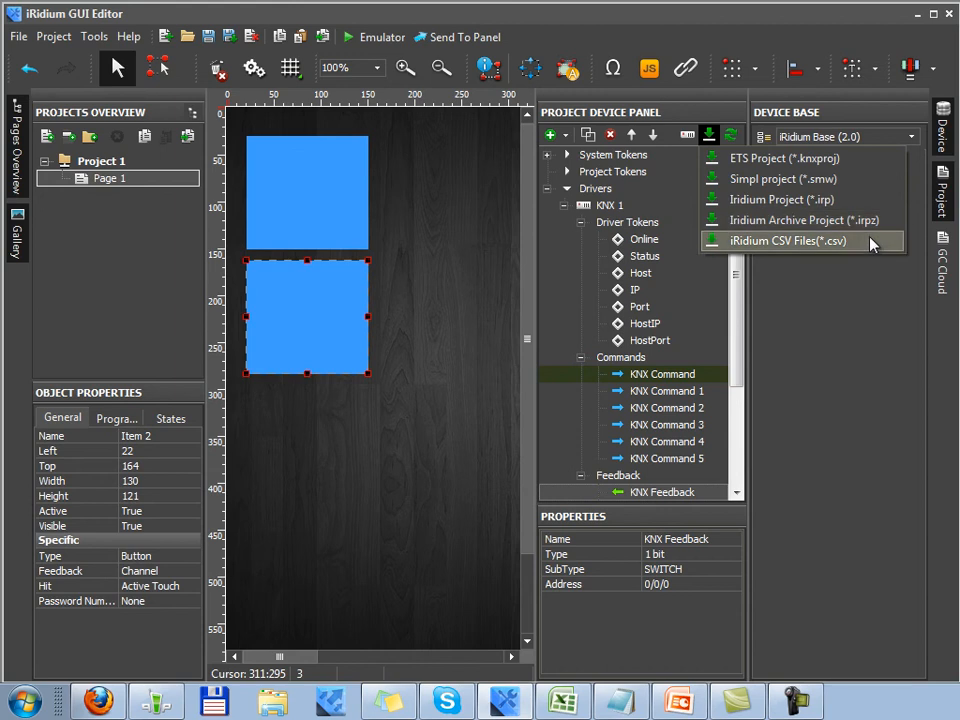
Scan the HDL-BUS Pro network over UDP and add only the SB-Z-AUDI and HDL-MD0602.232 devices to the project
left_click(733, 135)
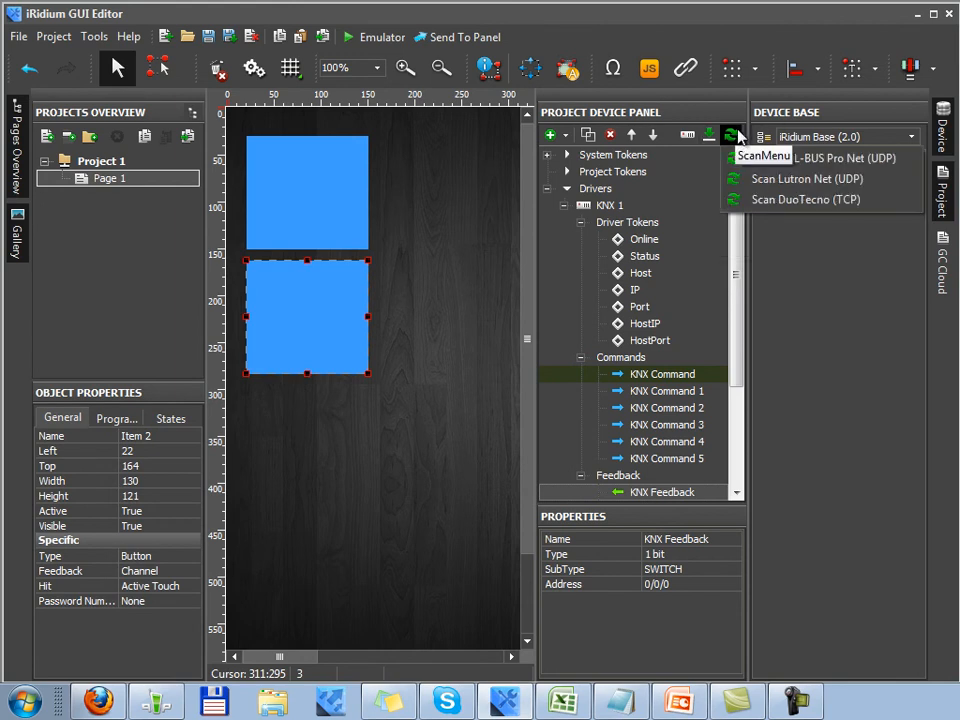
left_click(904, 160)
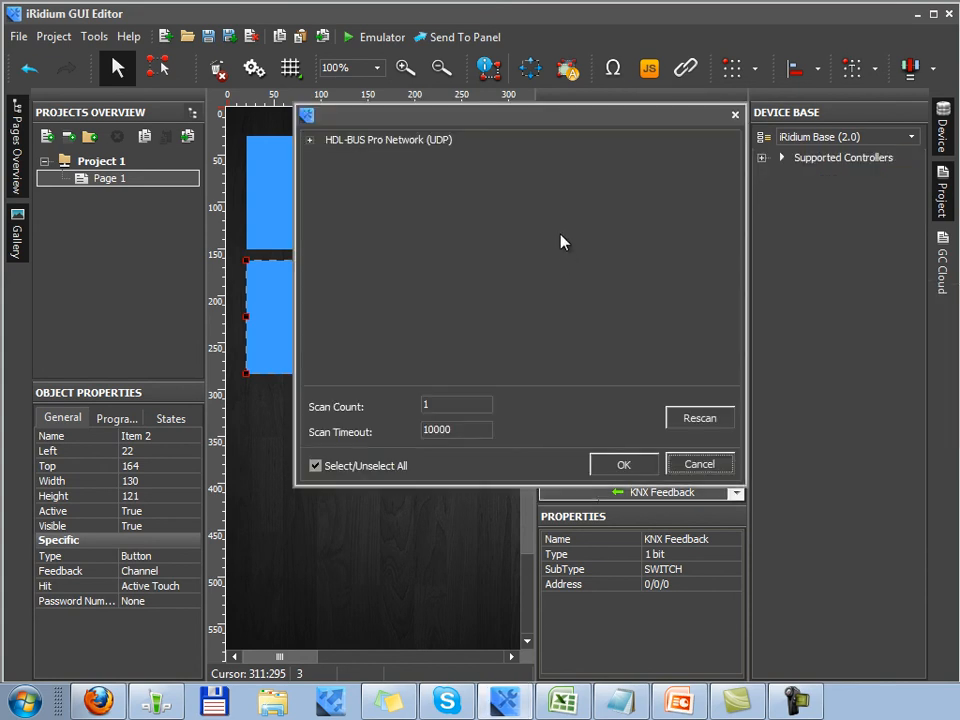
left_click(310, 141)
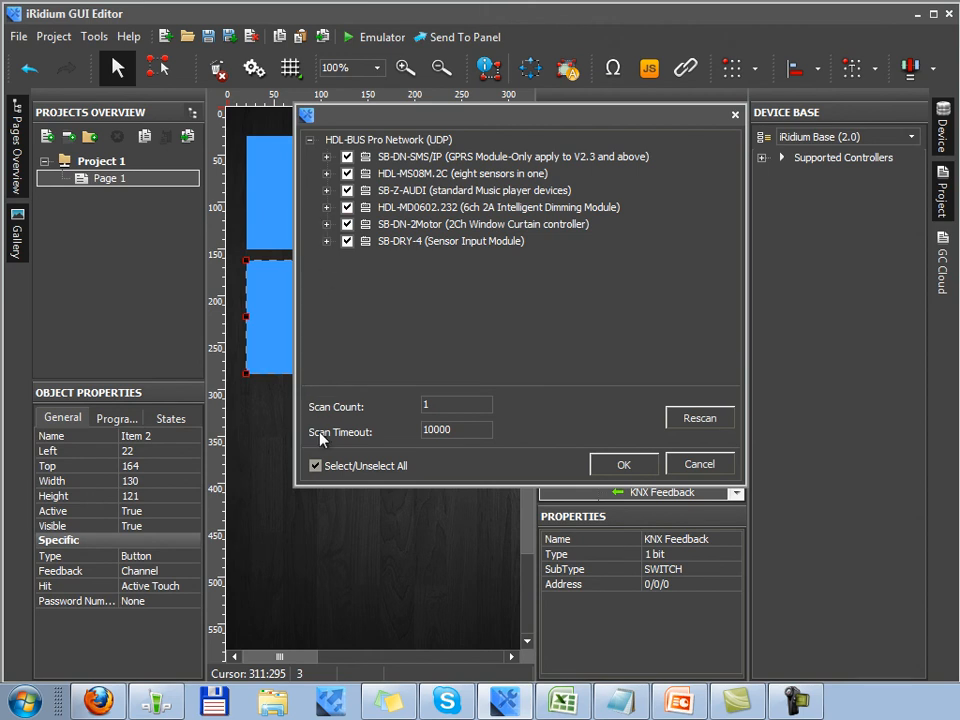
left_click(316, 466)
left_click(347, 190)
left_click(347, 207)
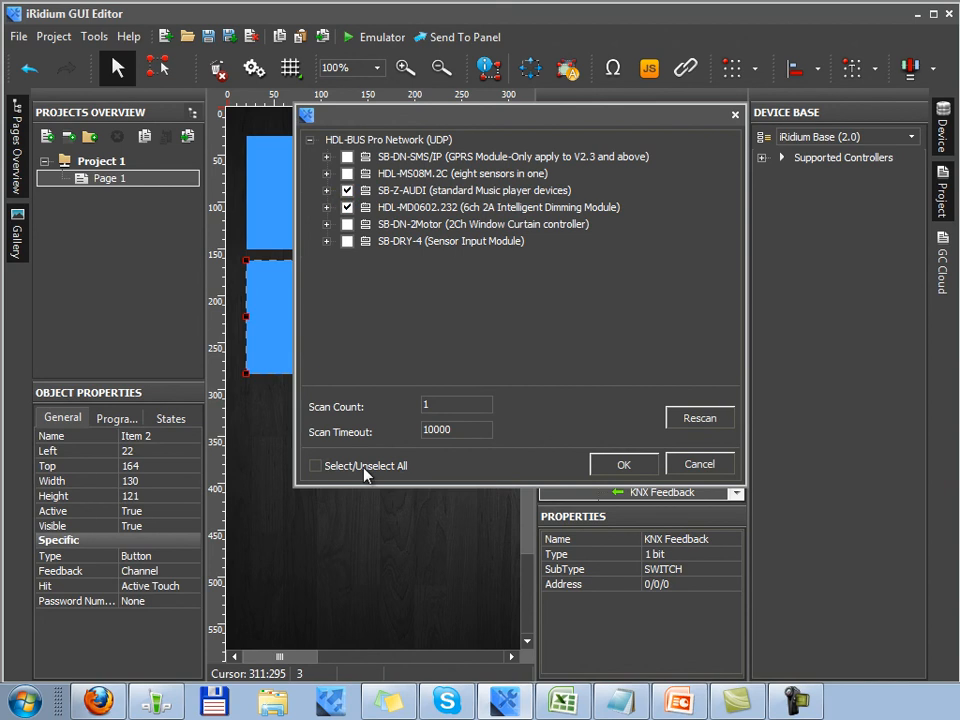
left_click(622, 464)
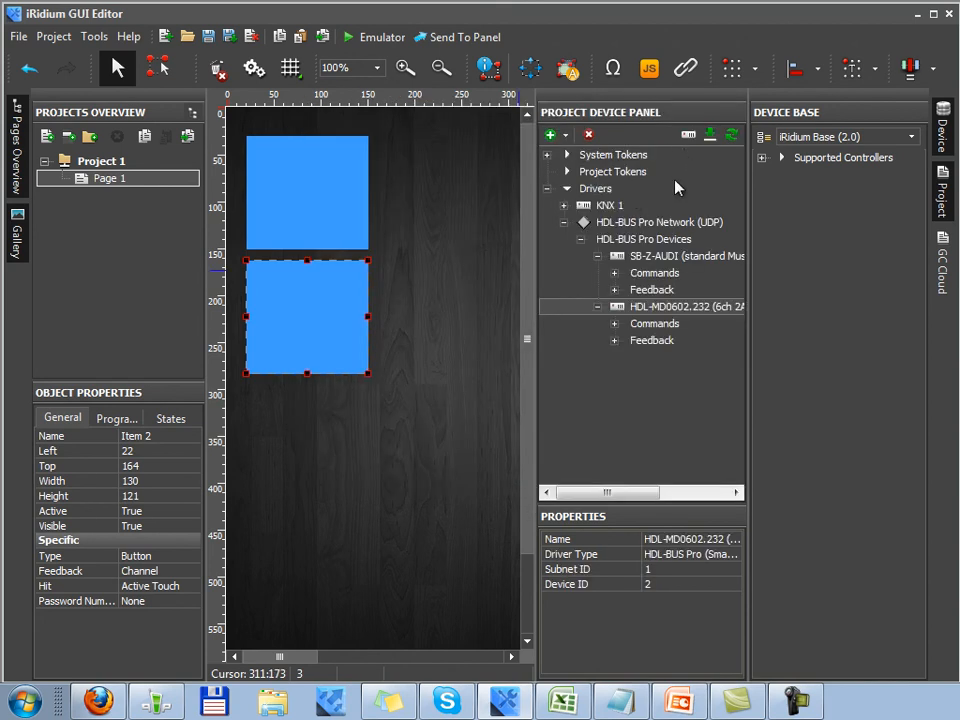
Review the KNX 1 driver's connection settings, its command list and KNX Command's properties, plus the available import formats and network scan options
double_click(610, 207)
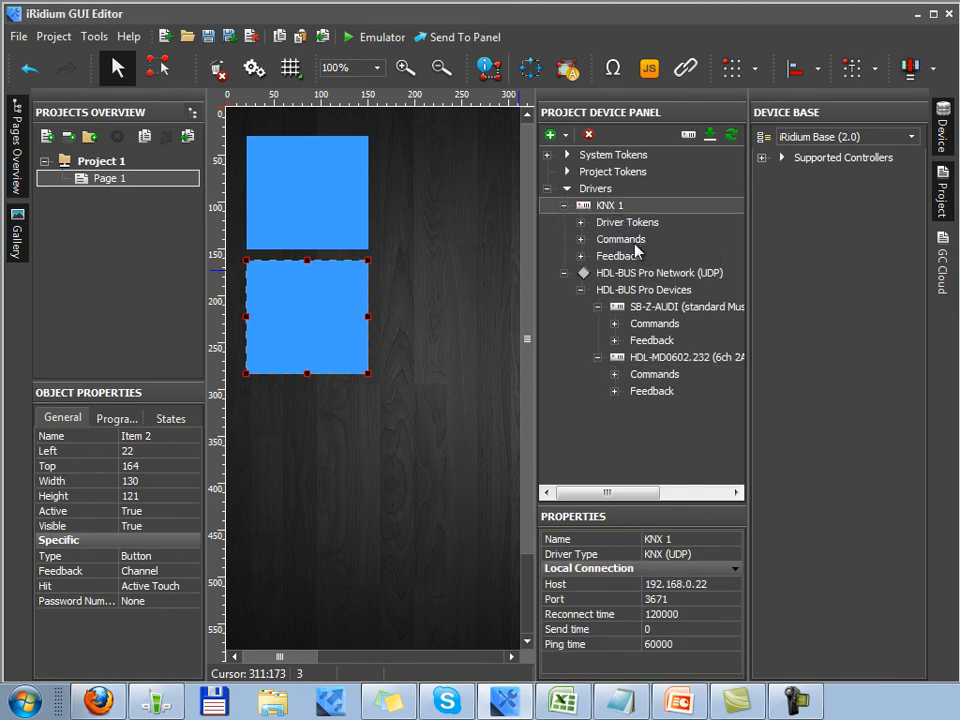
double_click(646, 242)
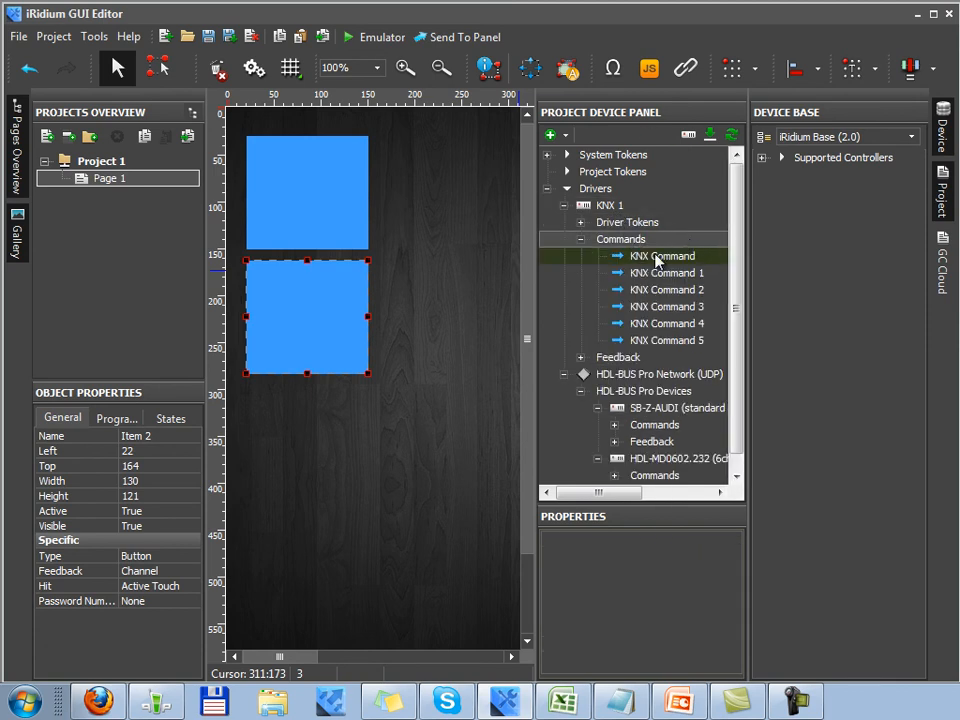
left_click(657, 258)
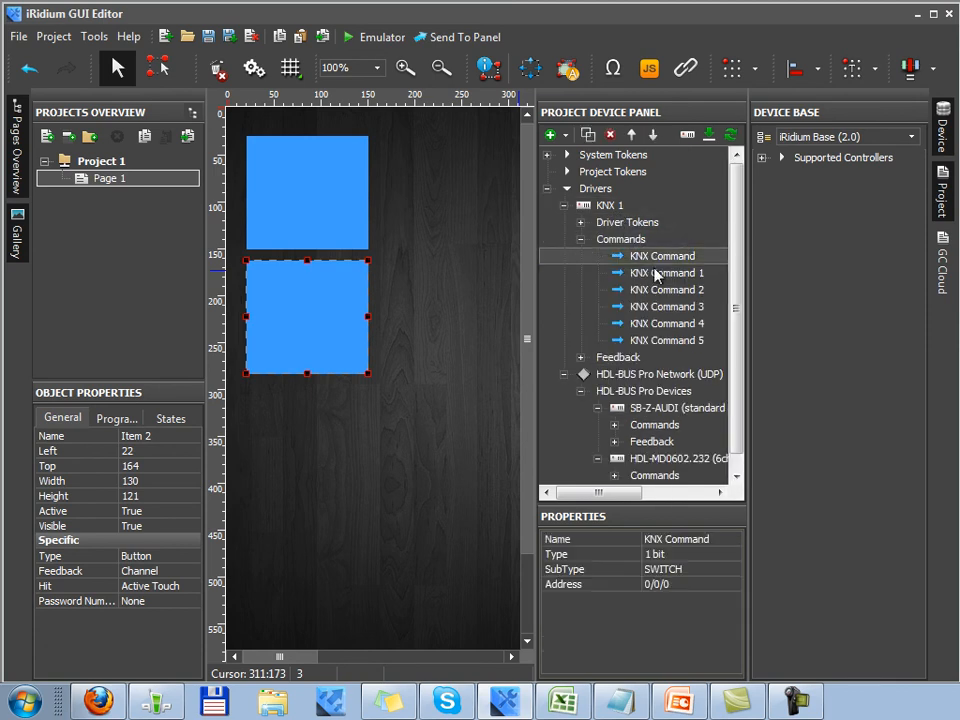
left_click(708, 142)
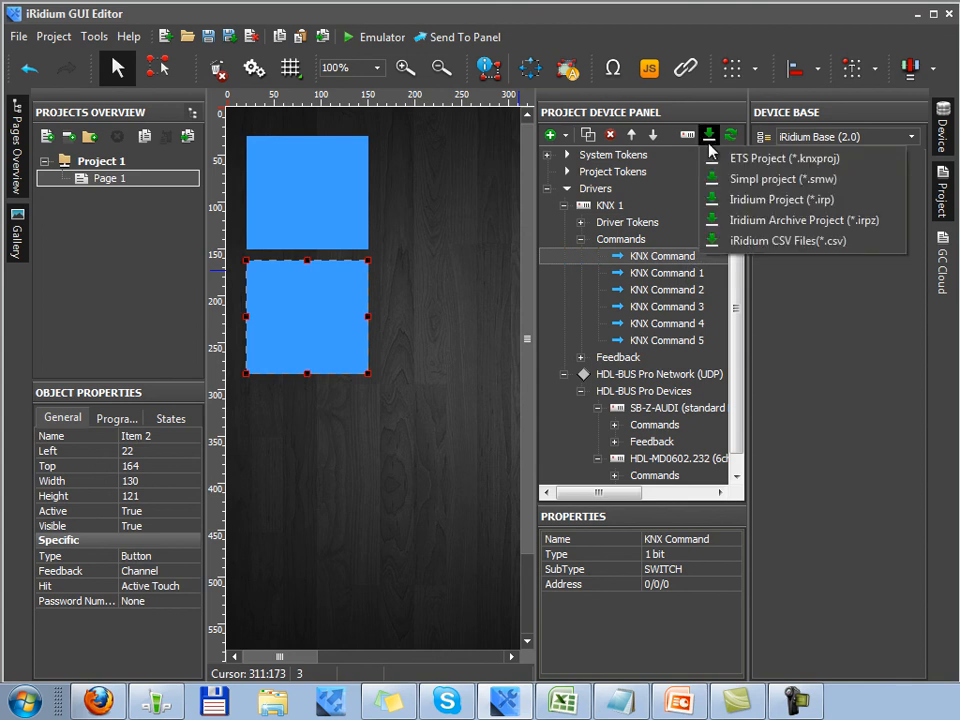
left_click(730, 137)
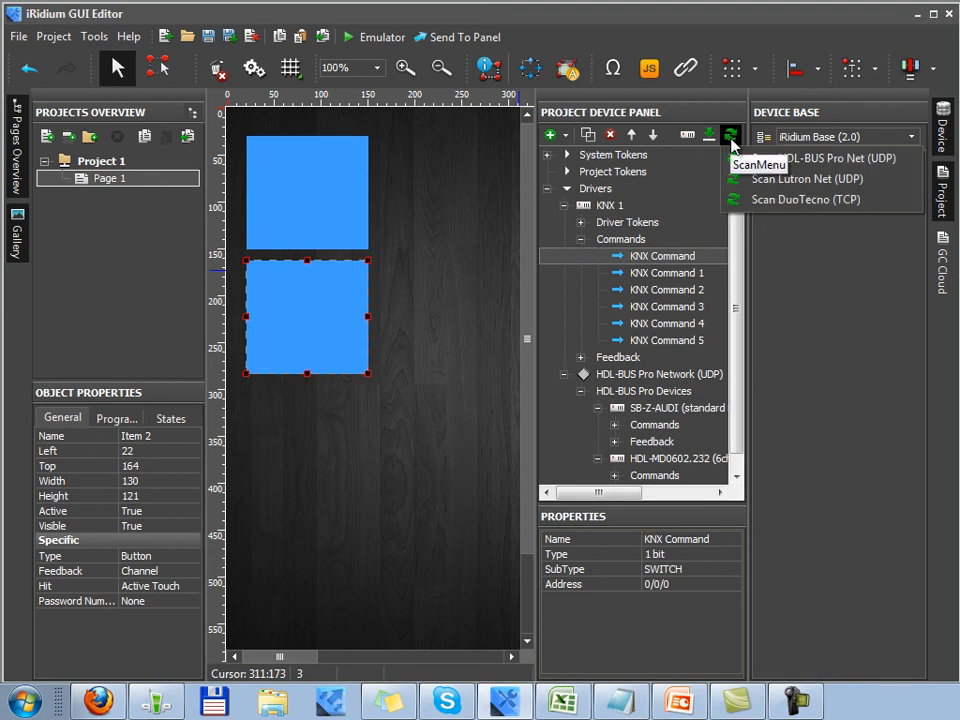
left_click(708, 135)
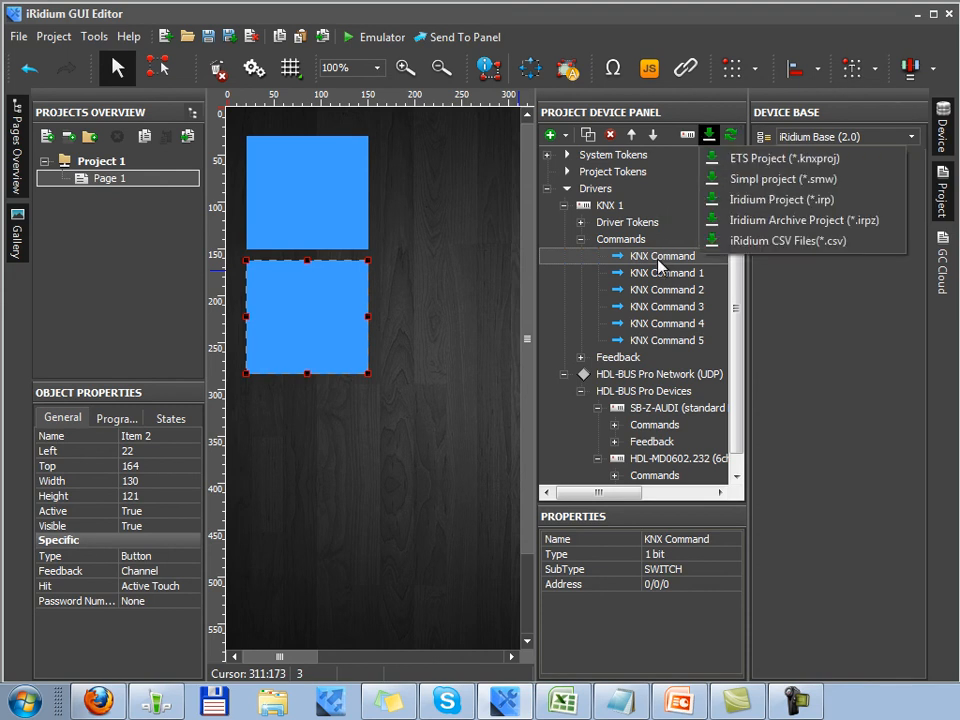
left_click(660, 259)
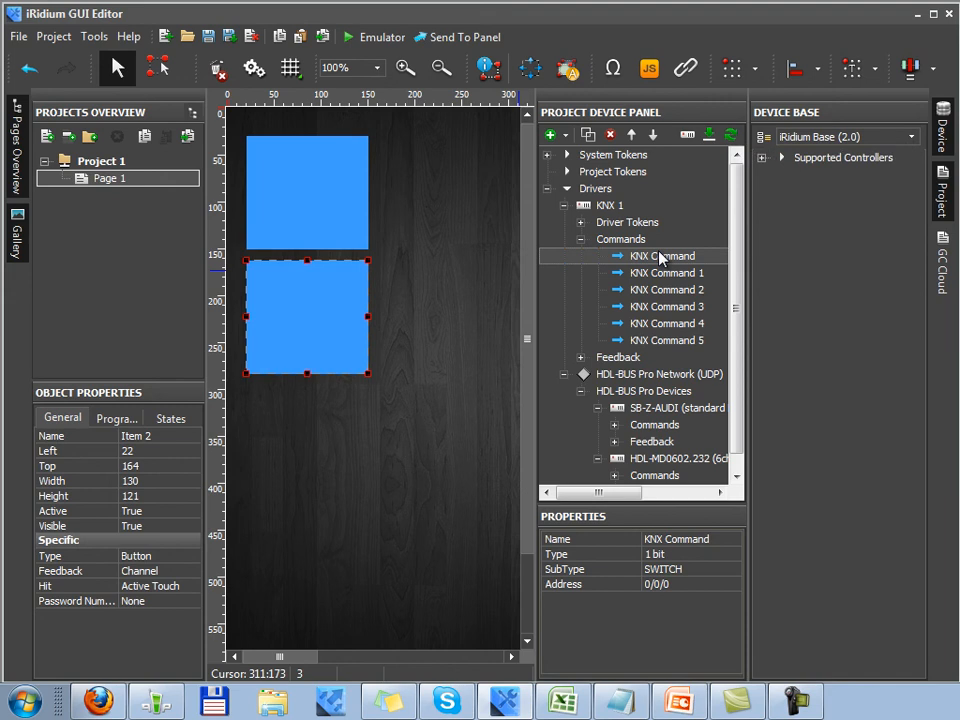
left_click(655, 206)
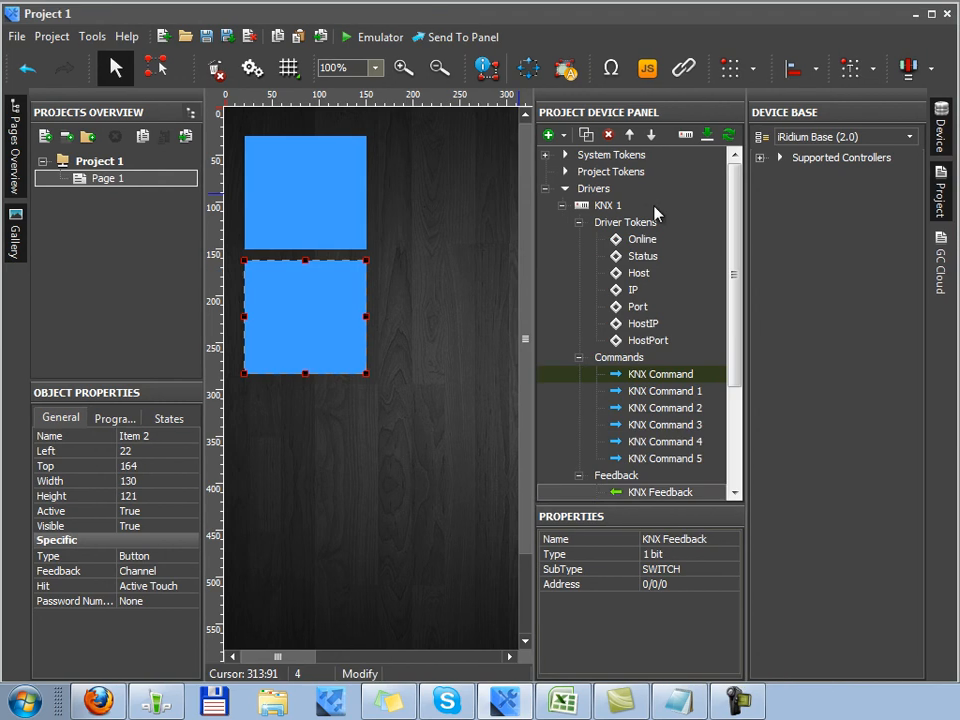